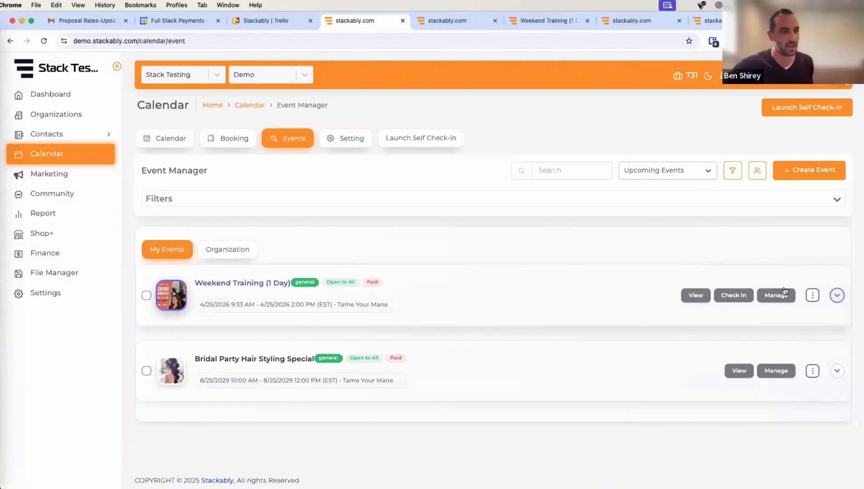
- Open the options menu for the Weekend Training (1 Day) event in the Event Manager
click(811, 295)
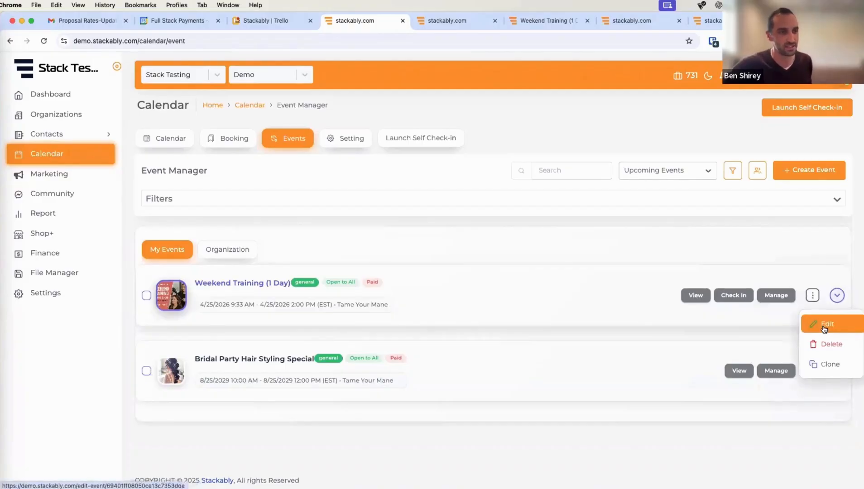
- Open the Weekend Training (1 Day) event for editing
click(824, 329)
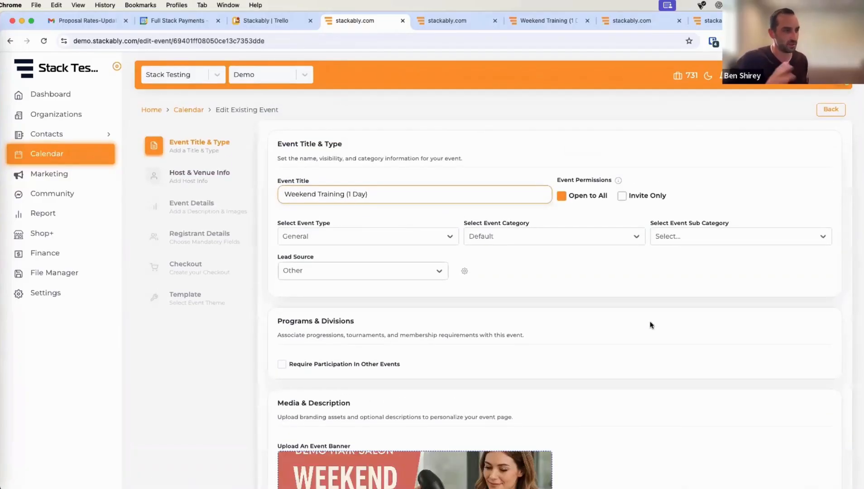
scroll(658, 295, down, 2)
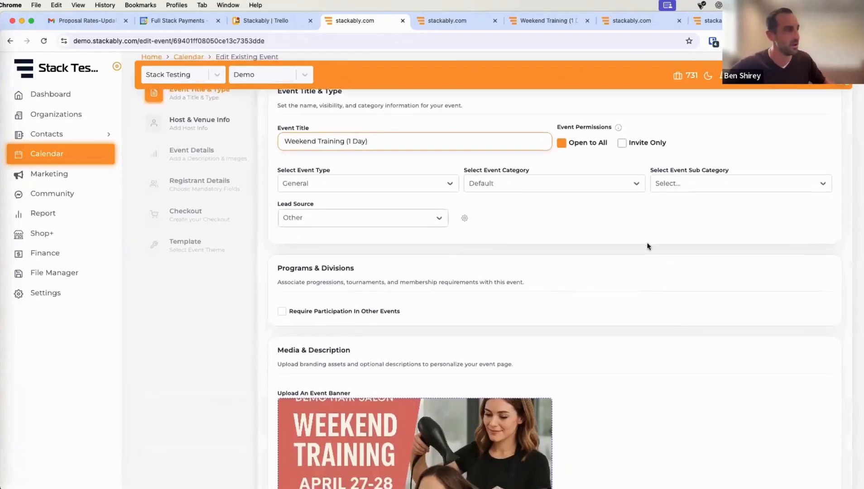
scroll(648, 251, down, 1)
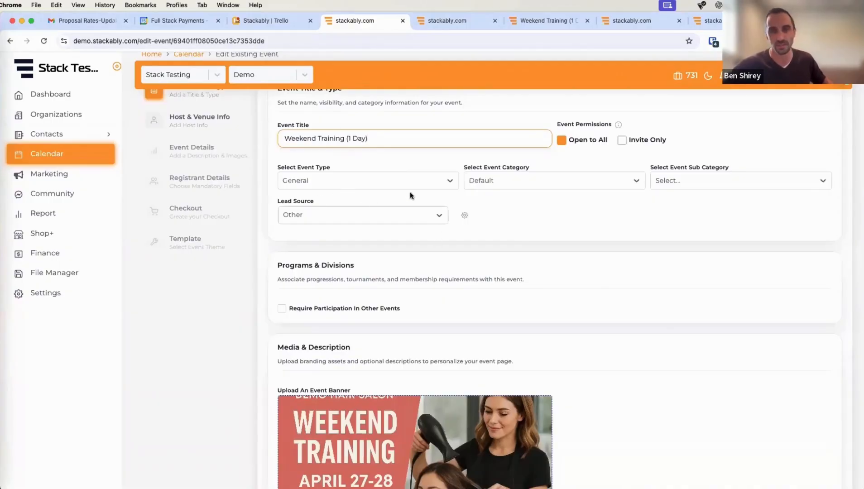
- Keep General as the event type and look over the banner and description
click(425, 180)
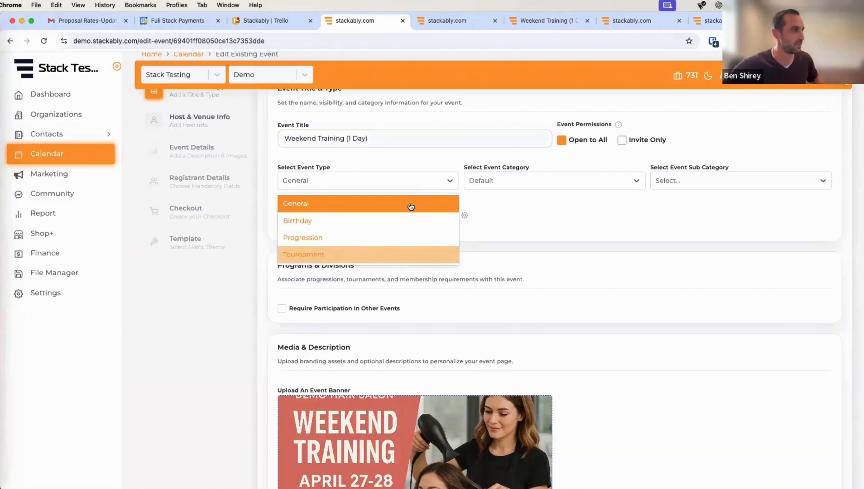
click(412, 183)
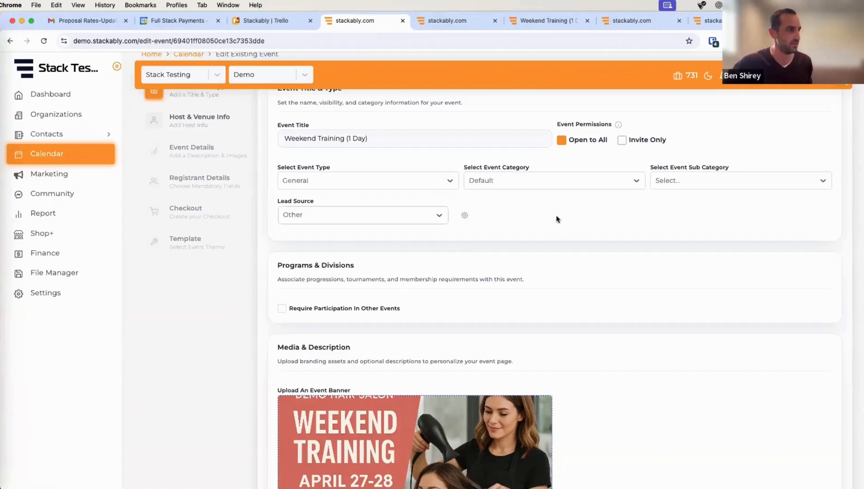
scroll(570, 224, down, 2)
scroll(589, 247, up, 2)
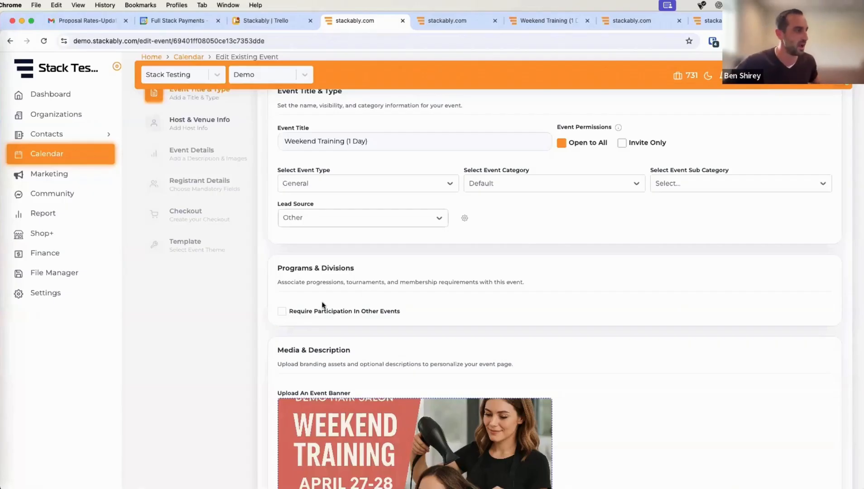
scroll(347, 290, down, 2)
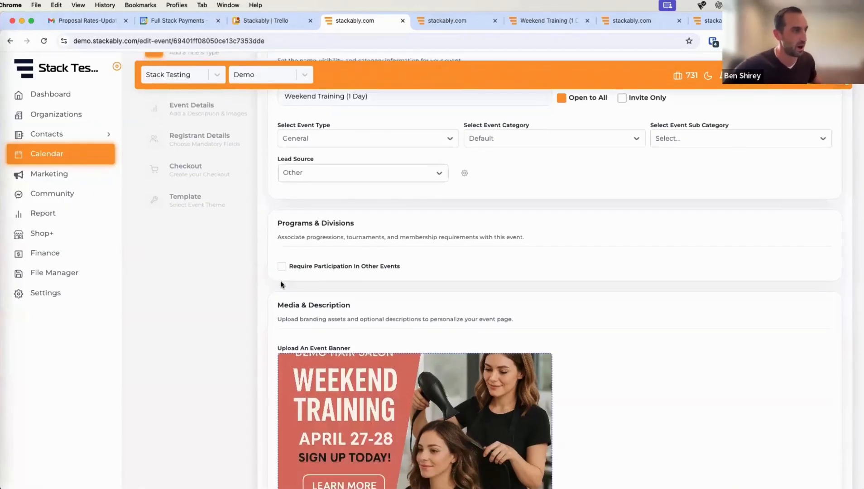
scroll(385, 260, down, 1)
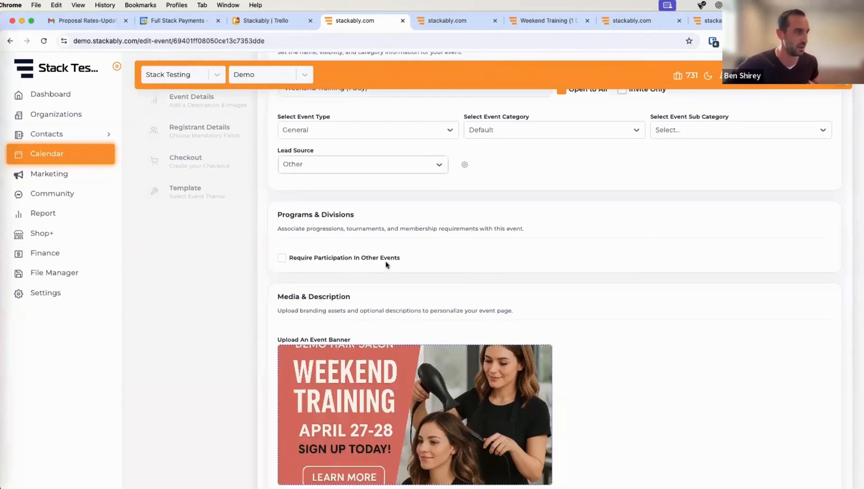
scroll(513, 268, down, 5)
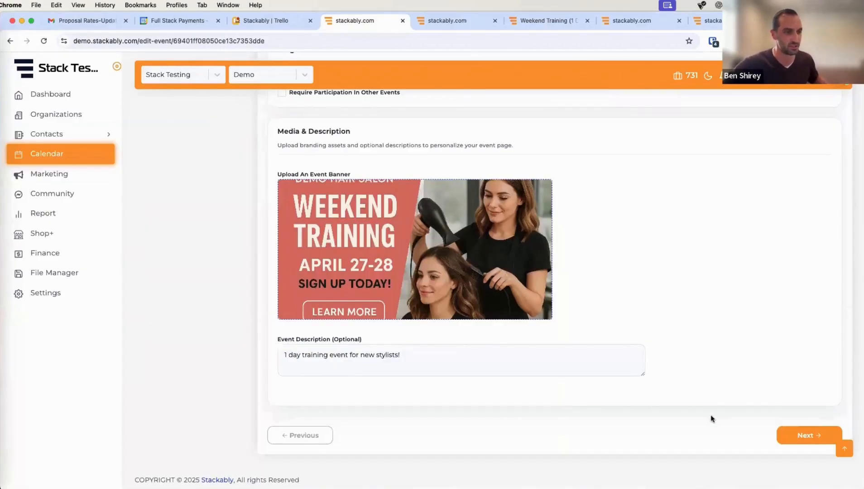
- Go to Host & Venue Info and review the host contact and Tame Your Mane Salon venue
click(810, 436)
scroll(700, 388, up, 2)
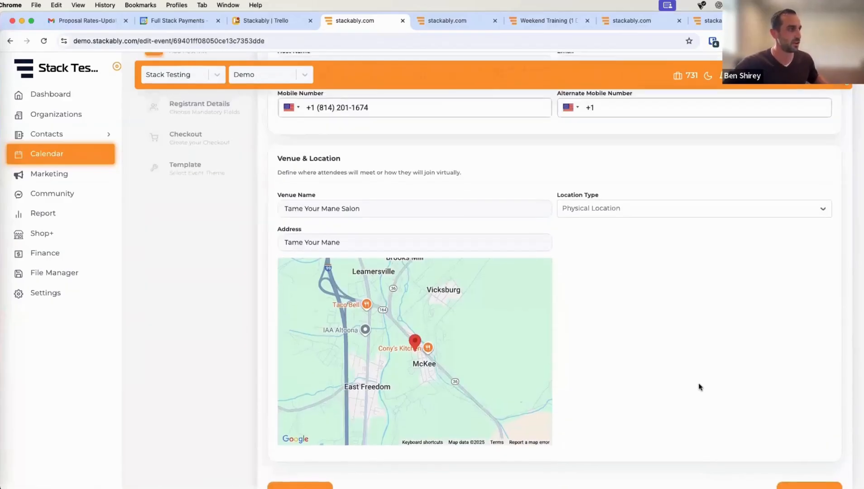
scroll(700, 387, up, 2)
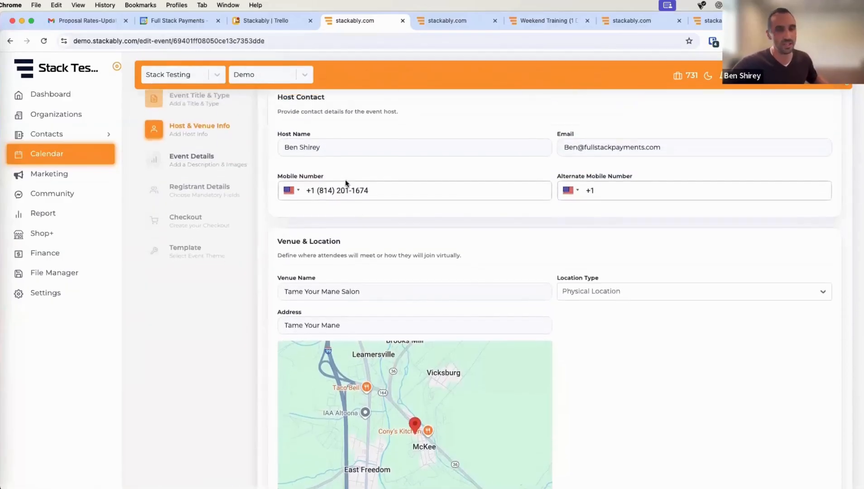
scroll(346, 182, up, 1)
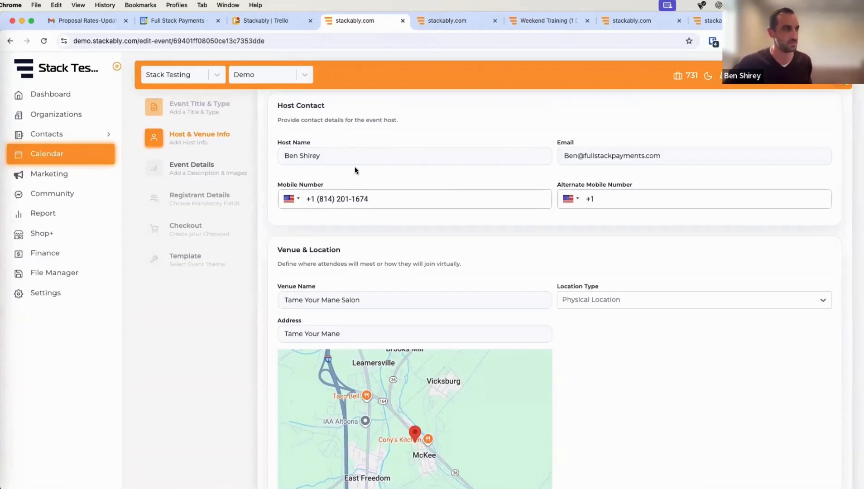
scroll(500, 177, down, 3)
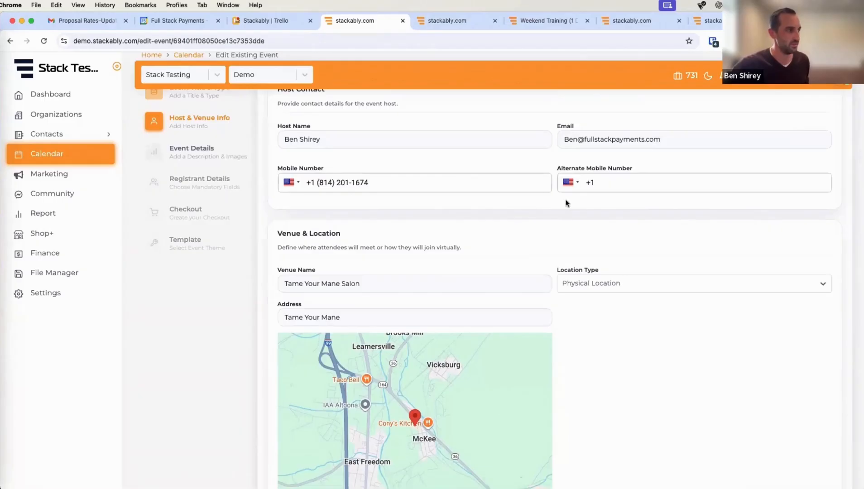
scroll(559, 214, down, 3)
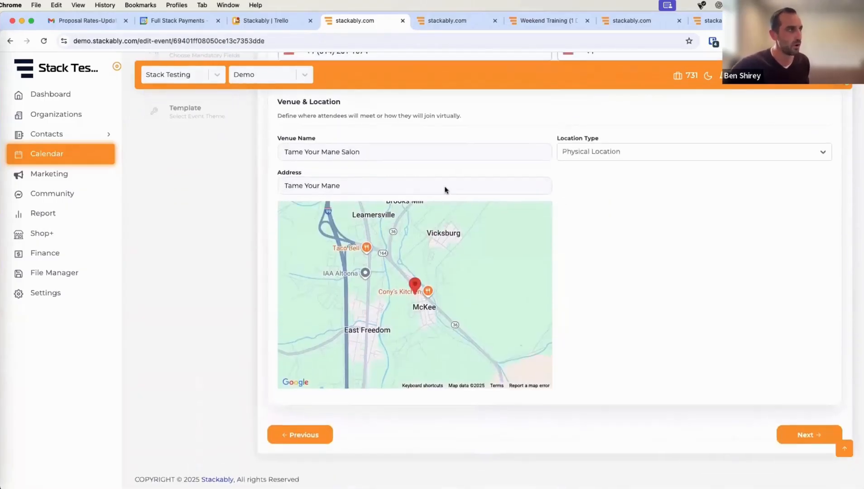
- Go to the Event Details step and turn on Waiver Required
click(797, 433)
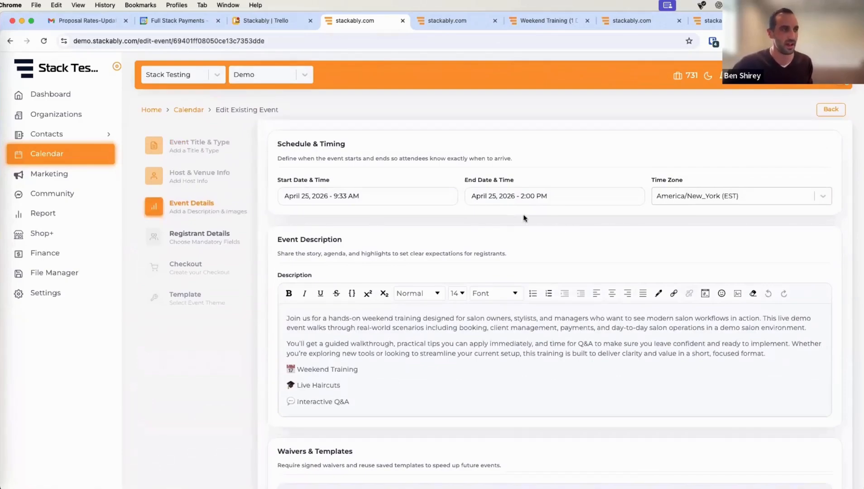
scroll(598, 234, down, 2)
scroll(284, 291, down, 3)
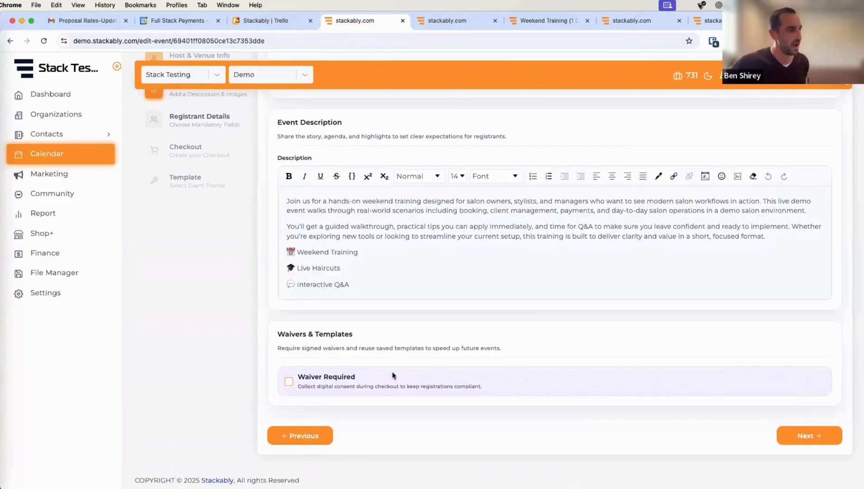
scroll(361, 391, down, 1)
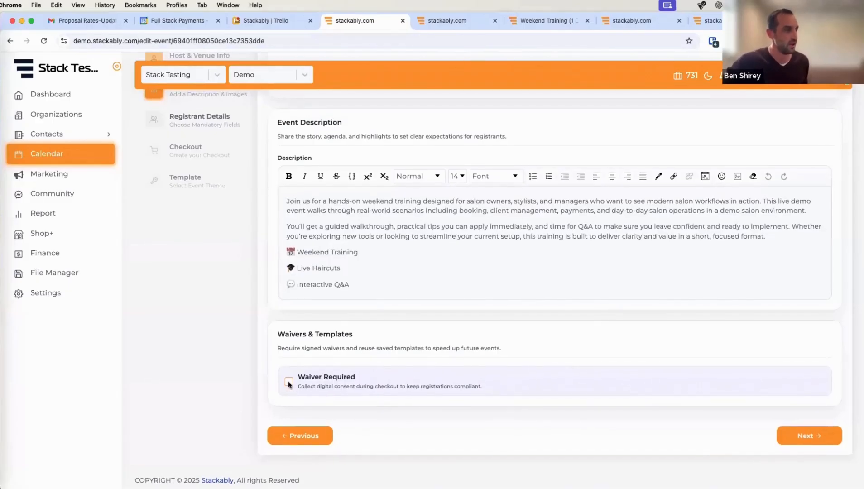
click(288, 383)
- Apply the saved Competition Team Tryouts waiver template to the event's waiver
scroll(440, 360, down, 3)
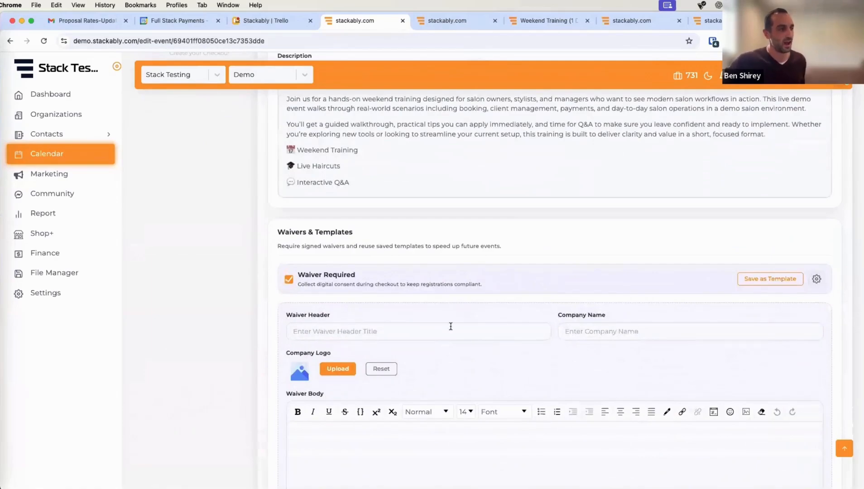
scroll(451, 326, down, 2)
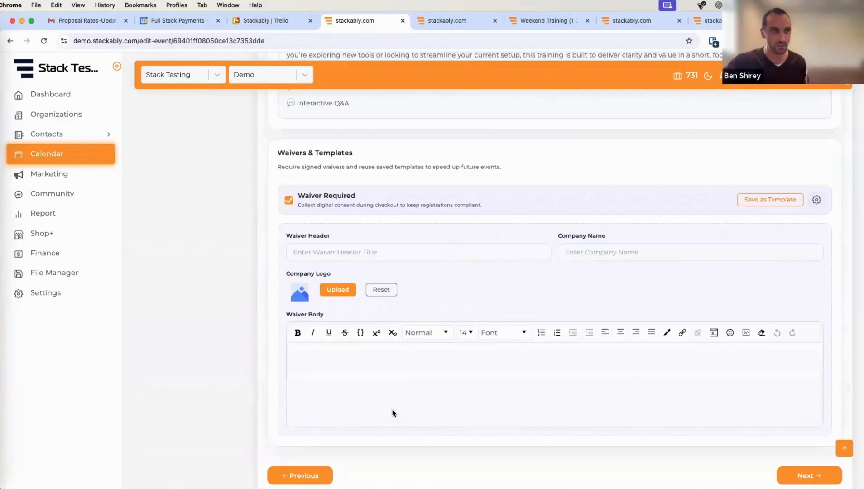
click(816, 199)
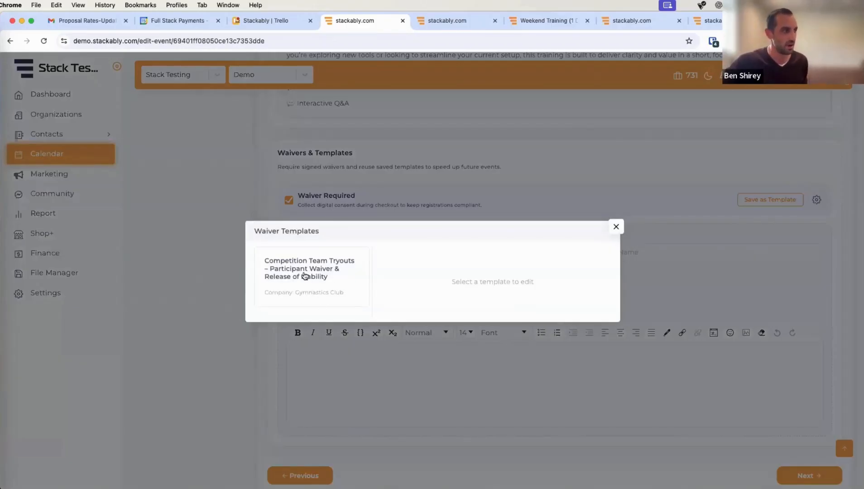
click(305, 276)
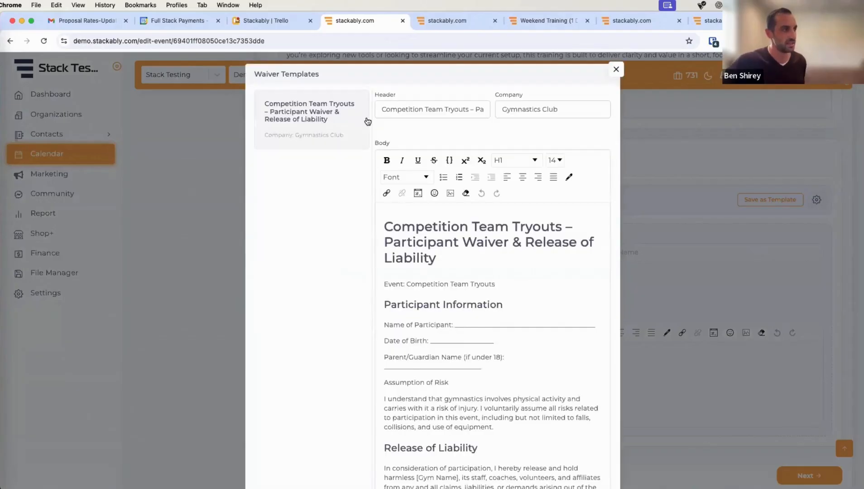
scroll(497, 220, down, 5)
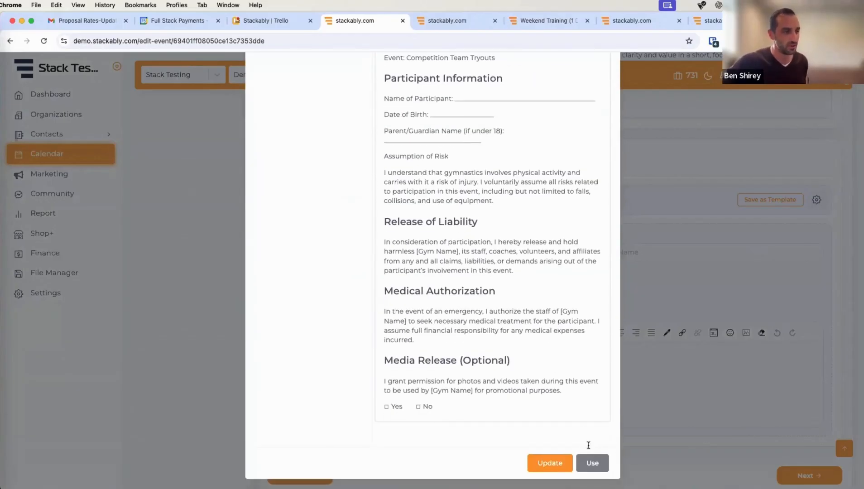
click(591, 464)
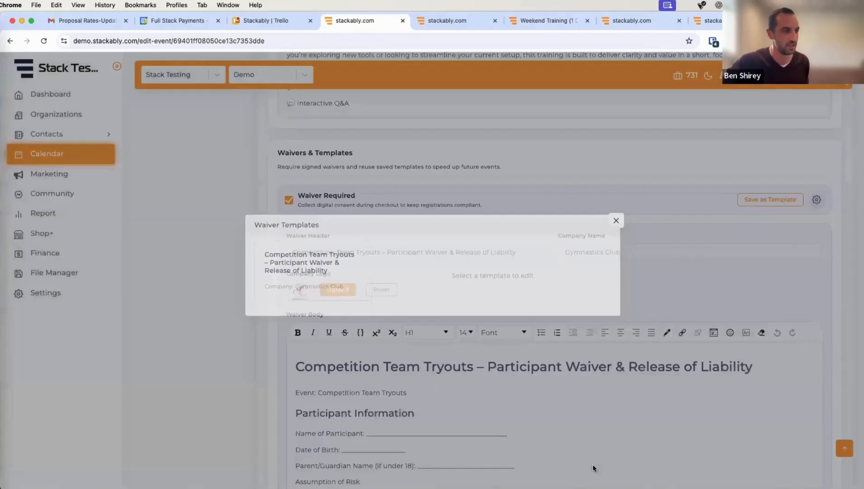
- Turn off Waiver Required and continue to the Registrant Details step
scroll(594, 302, down, 4)
scroll(473, 359, down, 2)
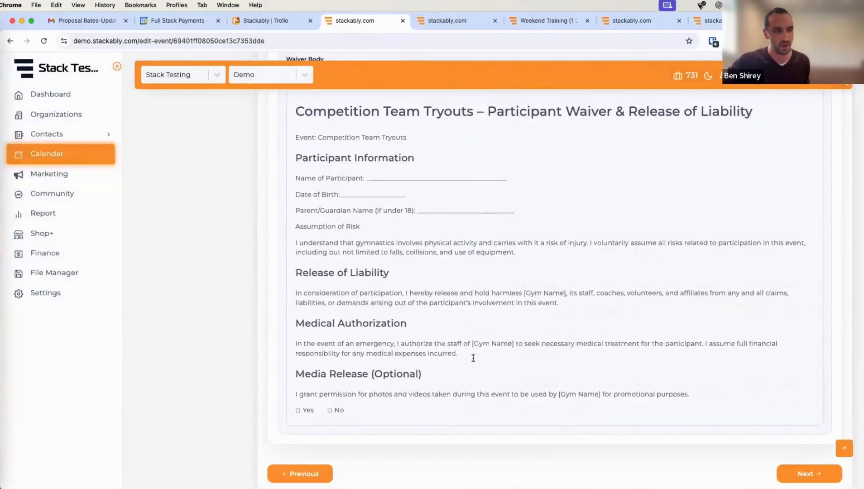
scroll(477, 361, up, 15)
scroll(288, 327, down, 4)
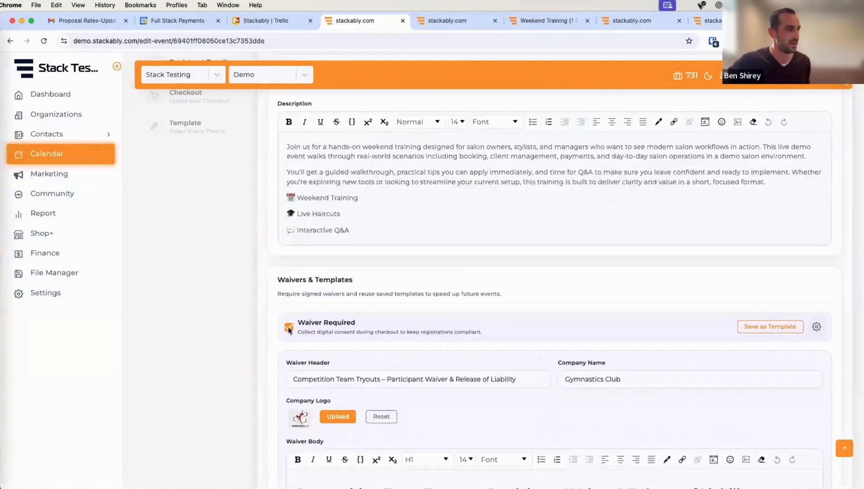
click(288, 327)
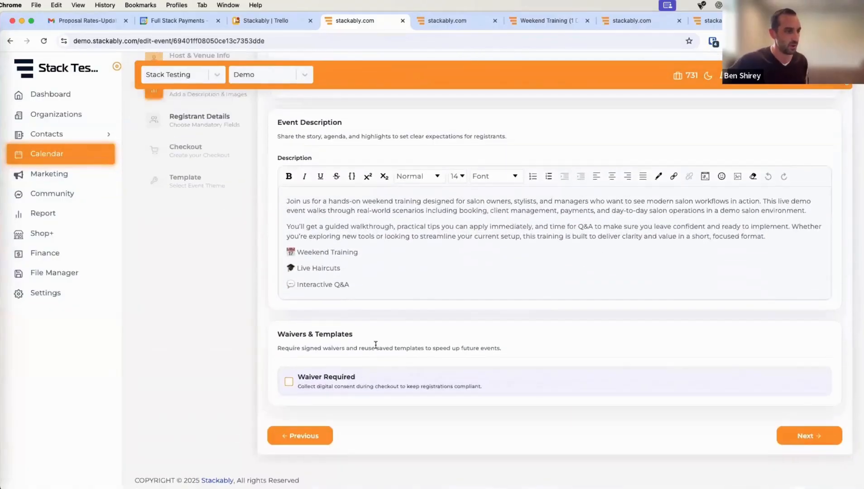
click(790, 435)
scroll(694, 406, up, 3)
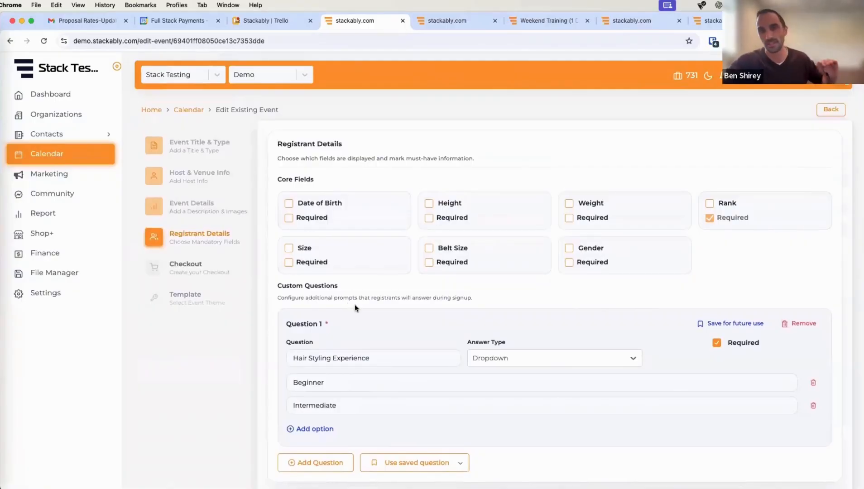
scroll(356, 304, down, 2)
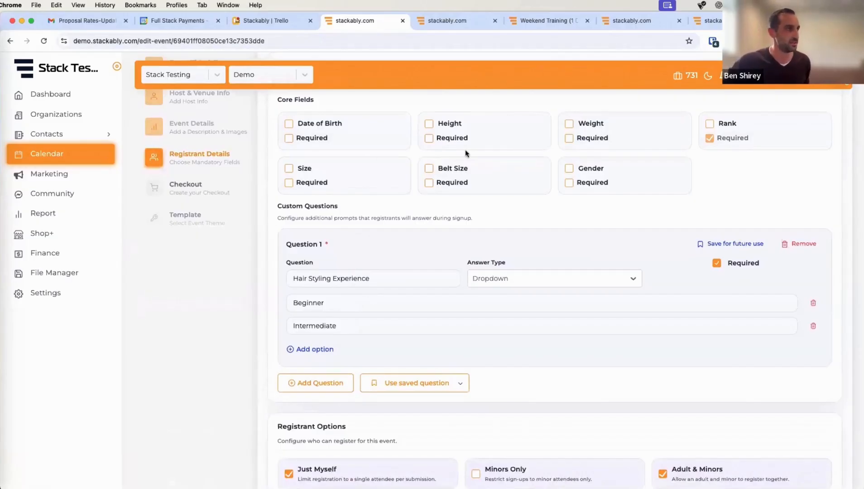
scroll(511, 190, down, 2)
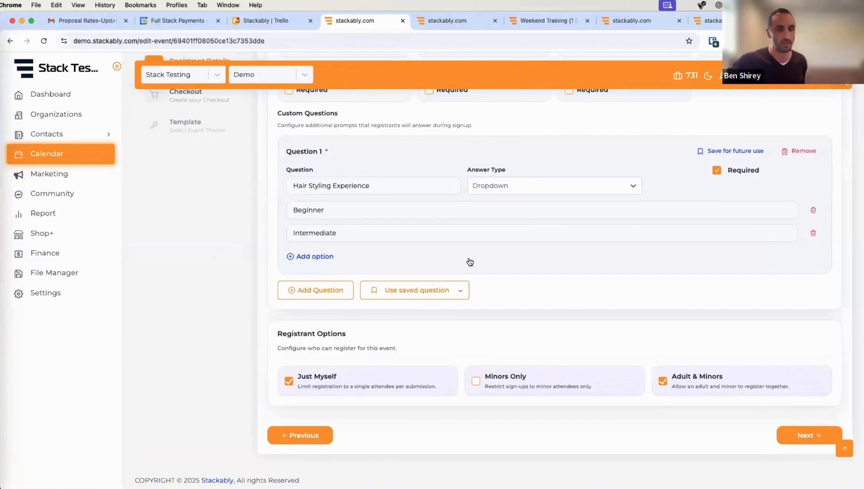
click(335, 292)
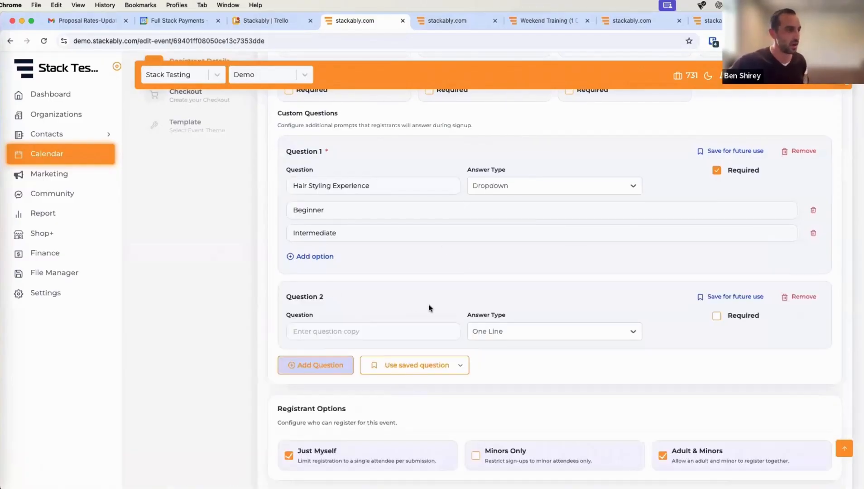
scroll(330, 259, down, 2)
click(620, 255)
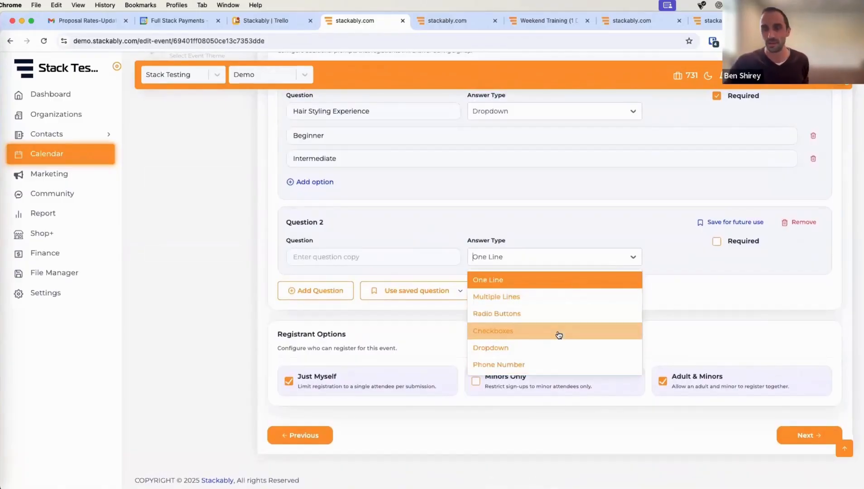
click(709, 256)
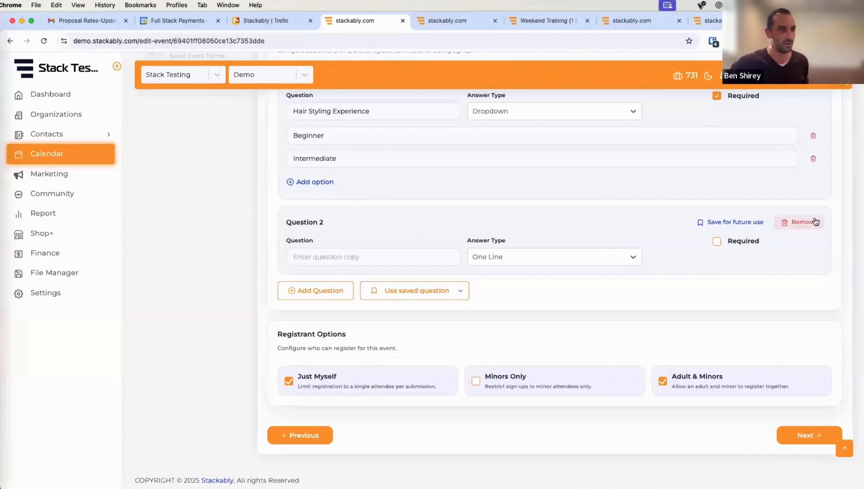
click(804, 223)
scroll(333, 216, up, 1)
scroll(378, 299, down, 1)
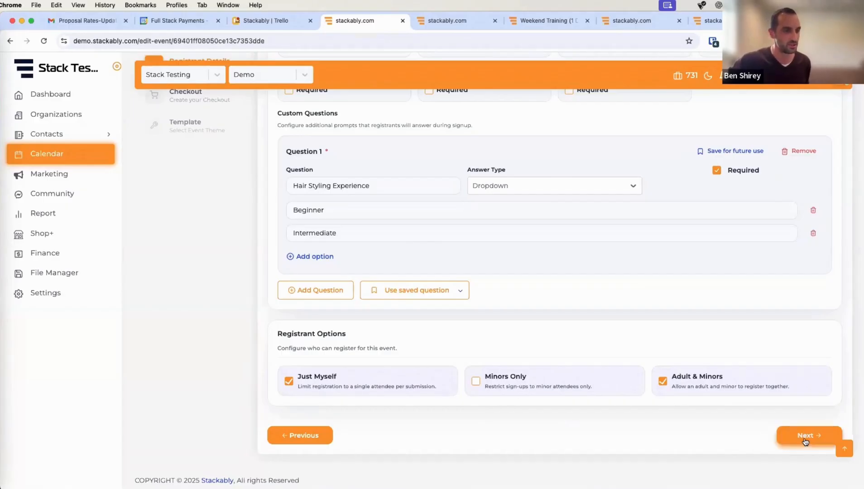
- On the Checkout step, keep the event type Paid and leave the selected products unchanged
click(805, 435)
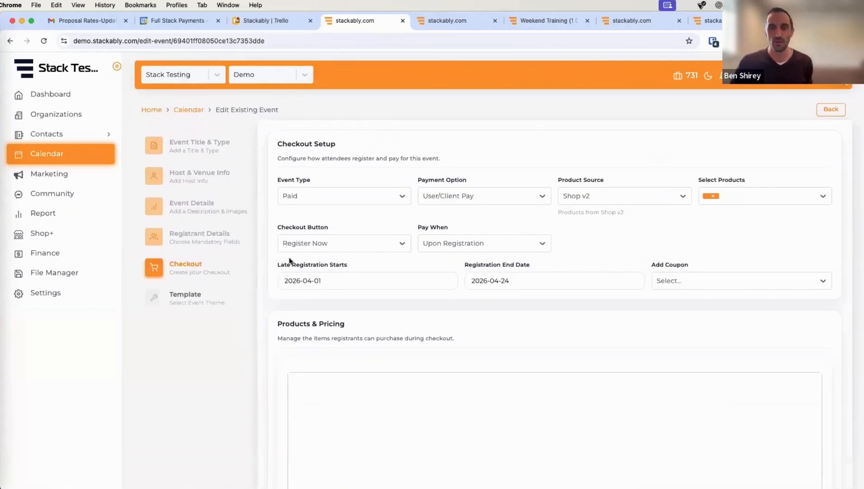
click(366, 196)
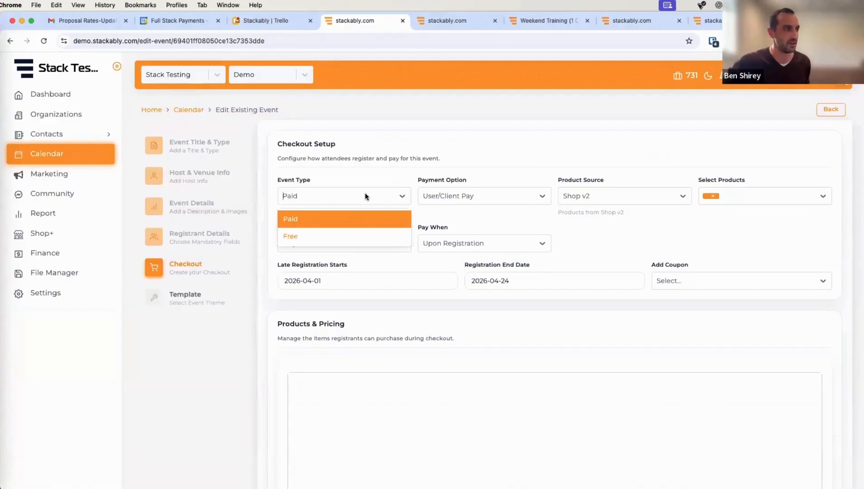
click(364, 227)
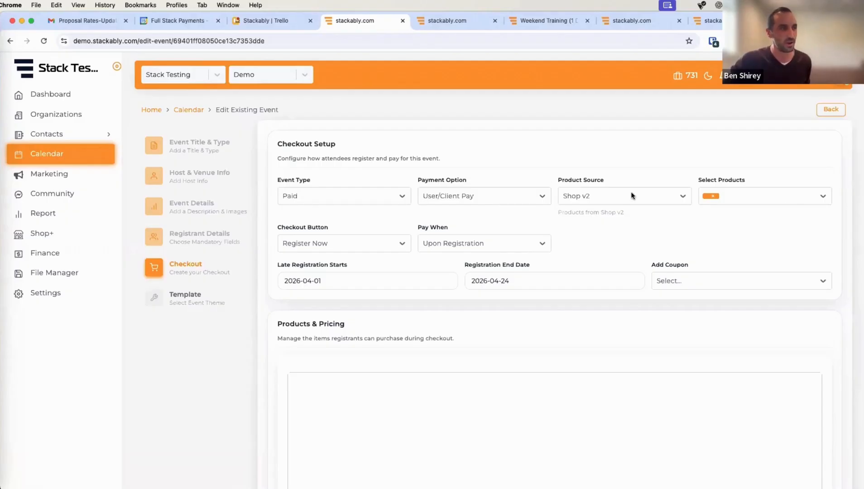
click(796, 198)
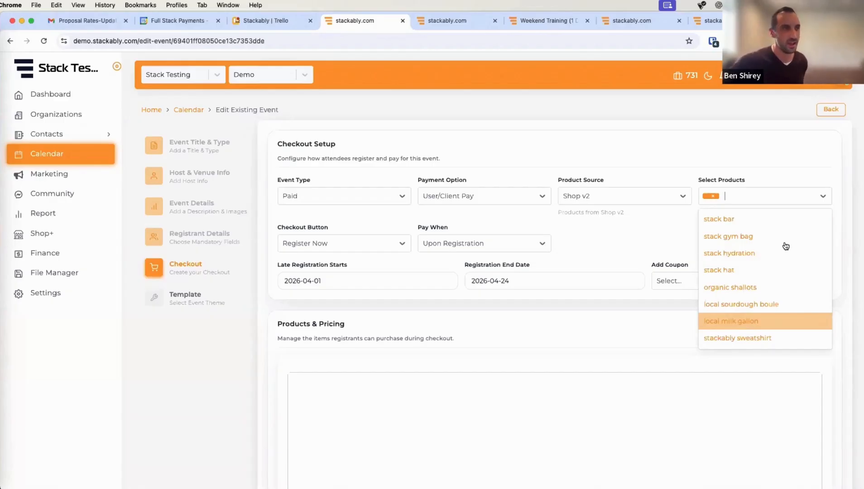
click(669, 243)
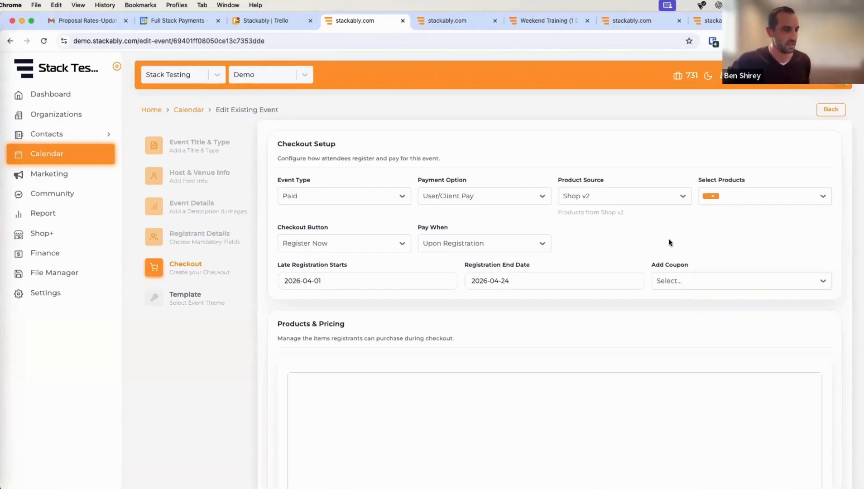
scroll(813, 379, down, 6)
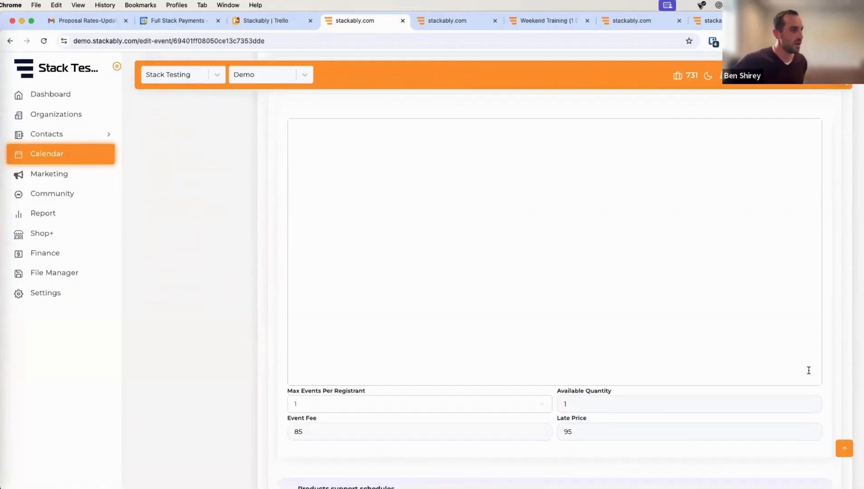
- Scroll through Products & Pricing, Admin Options, Refund Policy and Automated Check-in without changes
scroll(809, 371, down, 4)
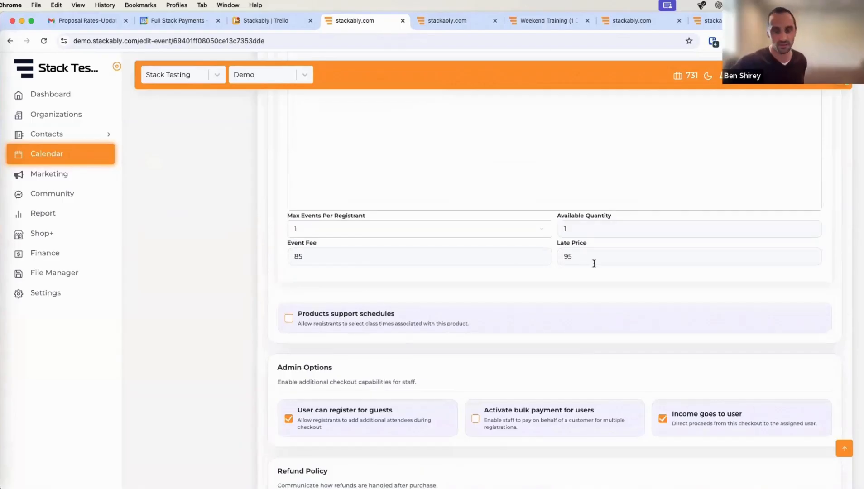
scroll(601, 296, down, 1)
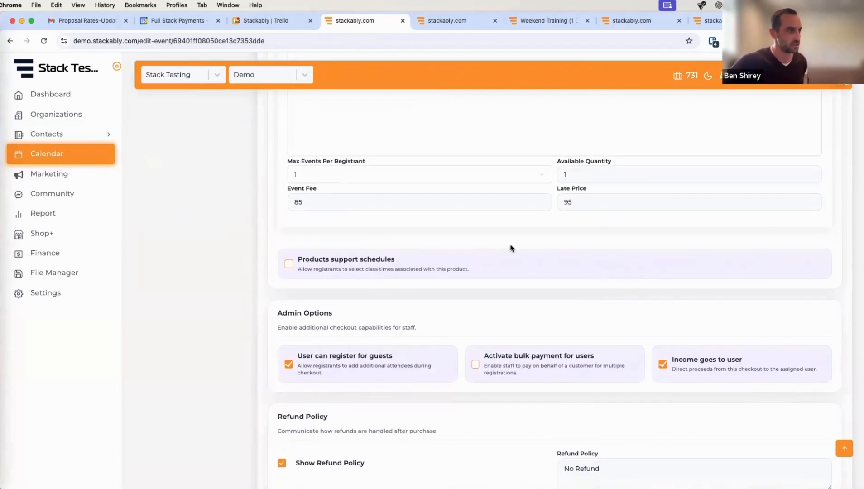
scroll(511, 247, down, 1)
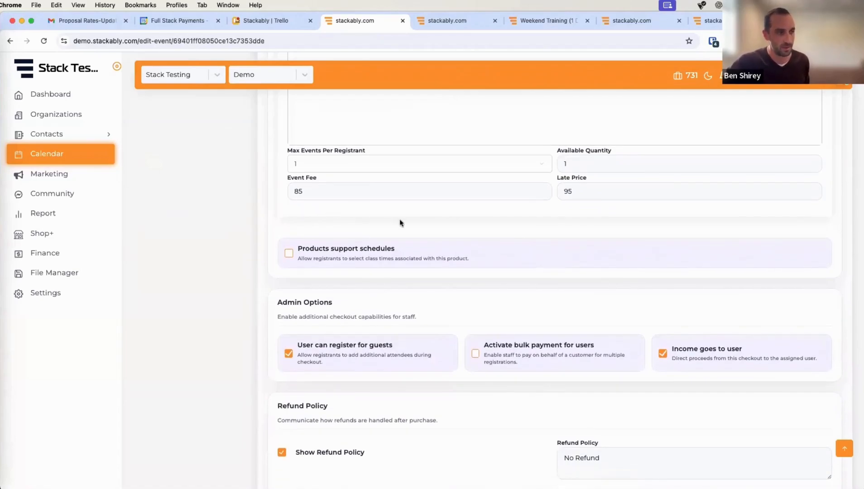
scroll(382, 229, down, 1)
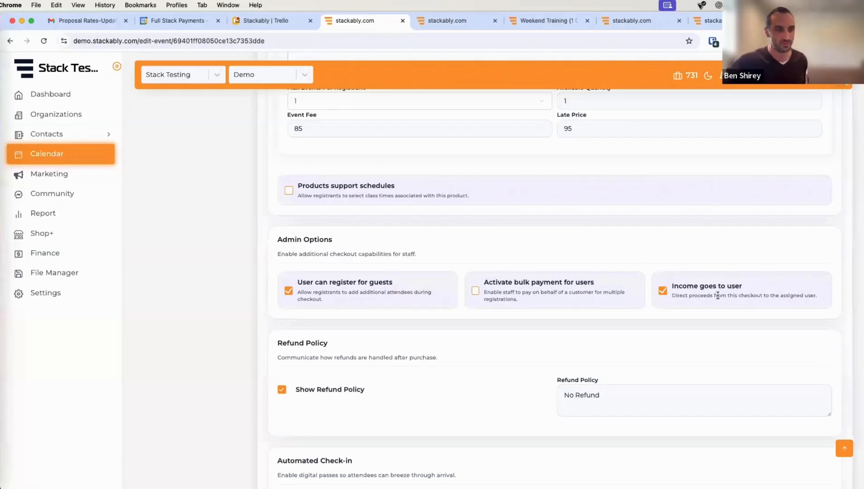
scroll(392, 368, down, 3)
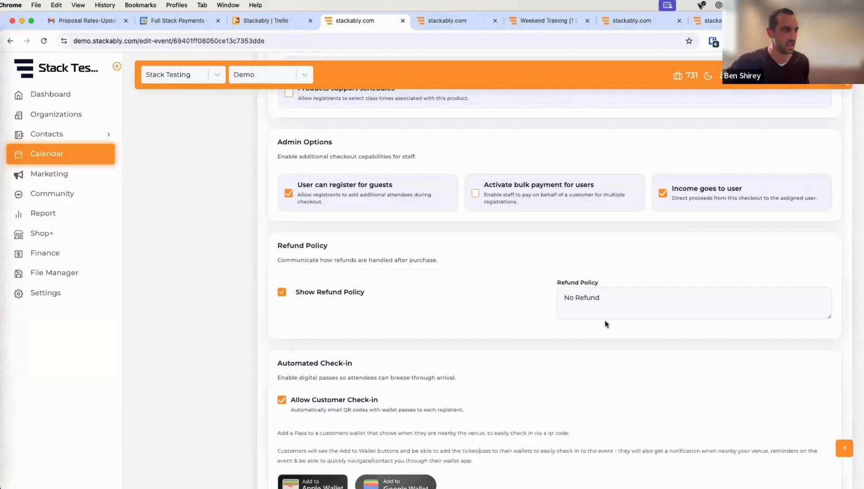
scroll(358, 311, down, 3)
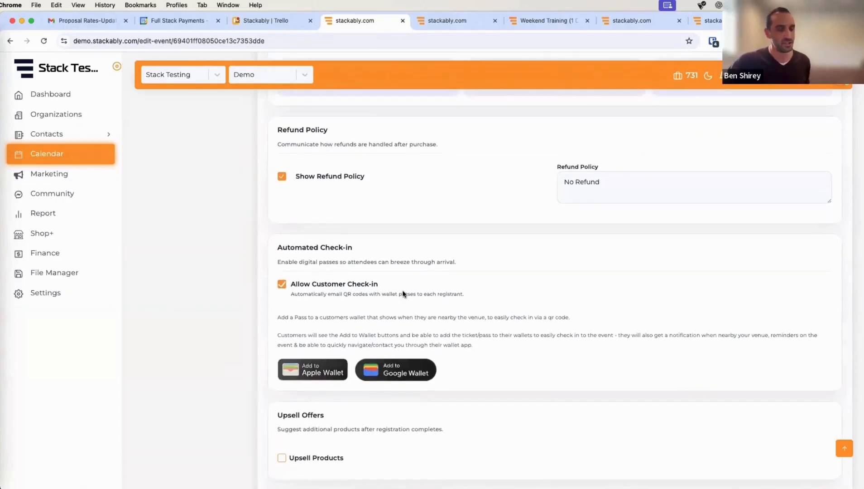
scroll(402, 295, down, 2)
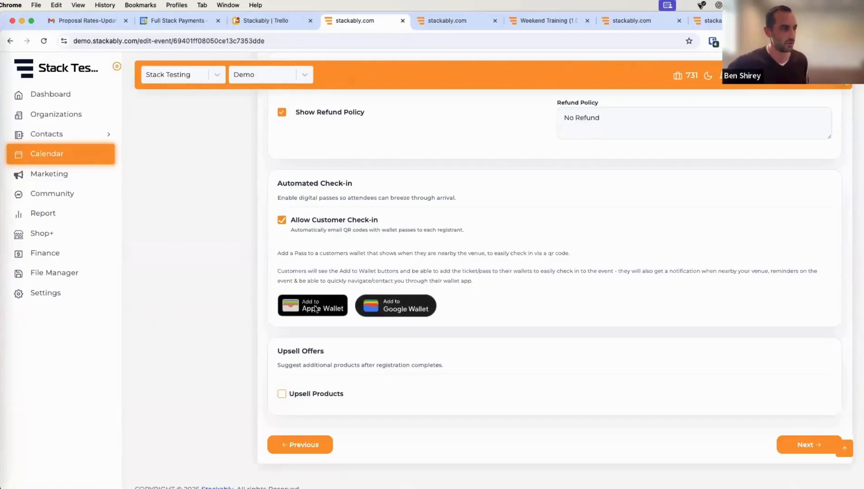
scroll(646, 264, down, 1)
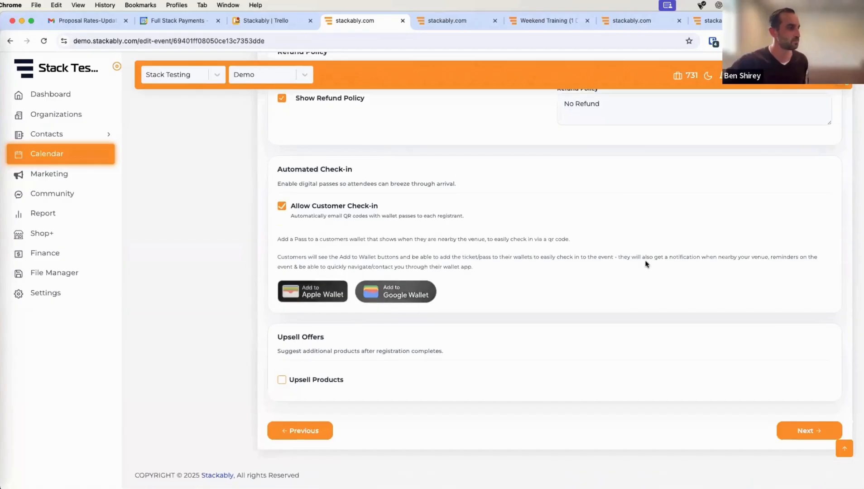
- Keep the General Event Template on the Template step and save the event with Update
click(808, 436)
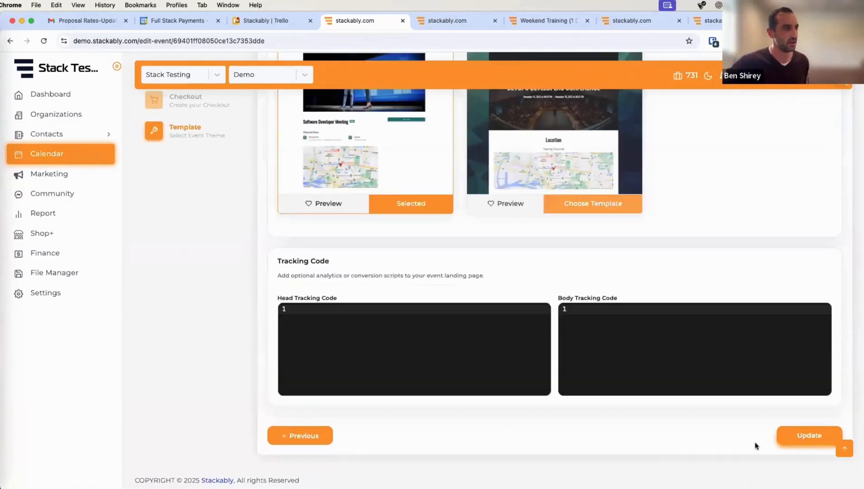
scroll(446, 256, up, 5)
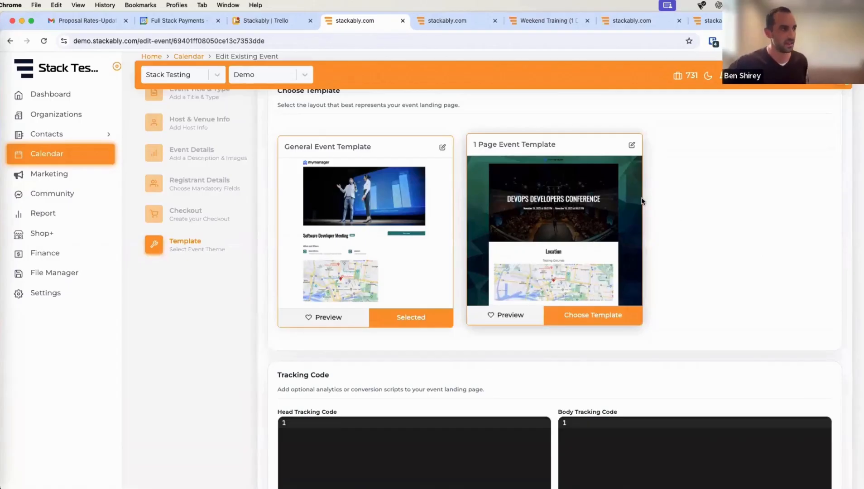
scroll(698, 260, down, 1)
scroll(699, 266, down, 1)
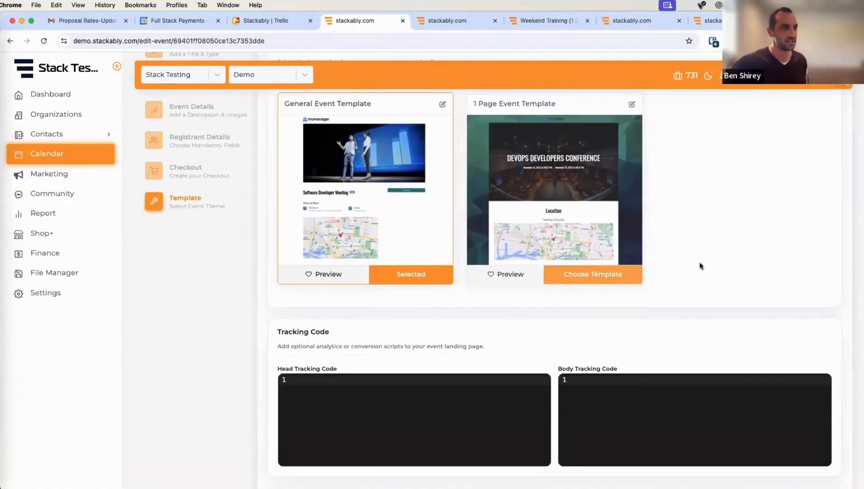
scroll(475, 170, up, 3)
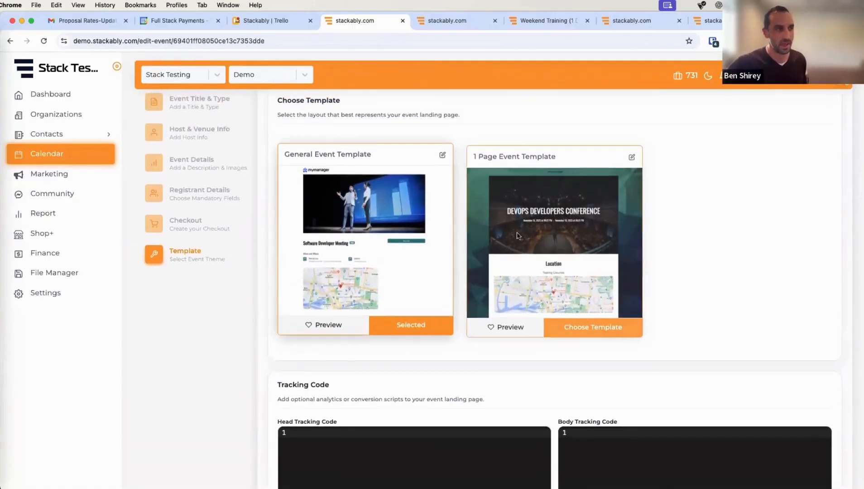
scroll(676, 255, down, 4)
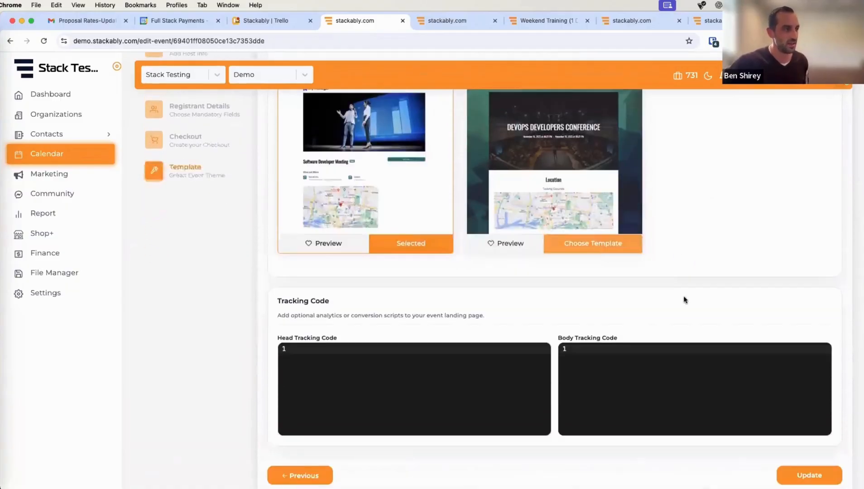
scroll(684, 300, down, 2)
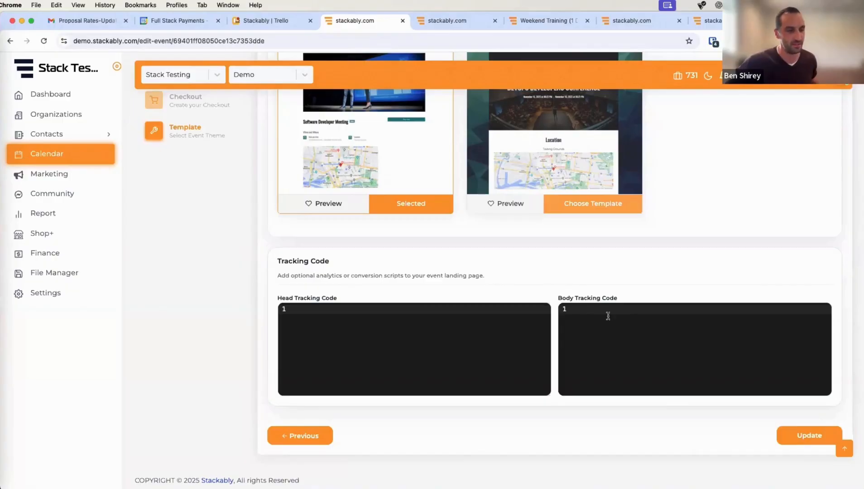
click(808, 439)
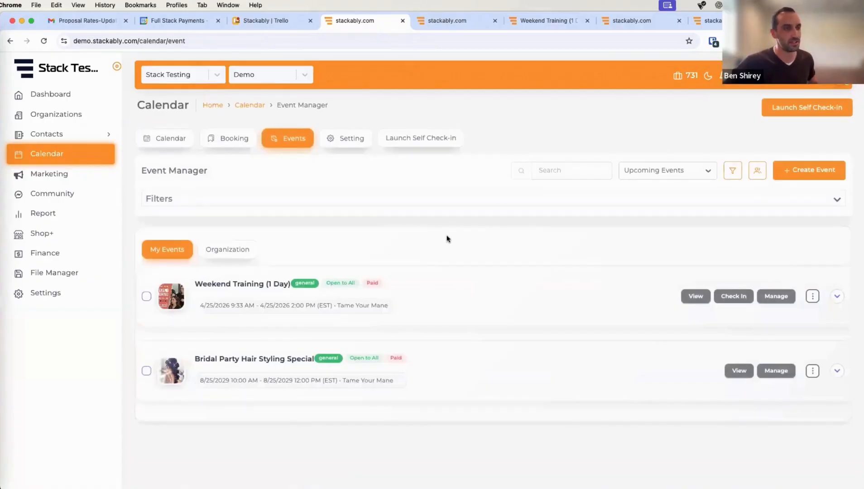
- View the Weekend Training (1 Day) public page and start Register Now
click(696, 295)
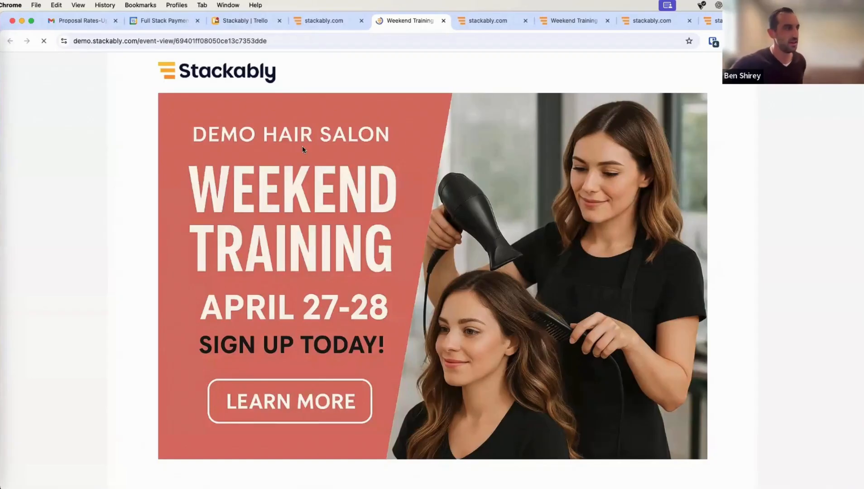
scroll(474, 253, down, 5)
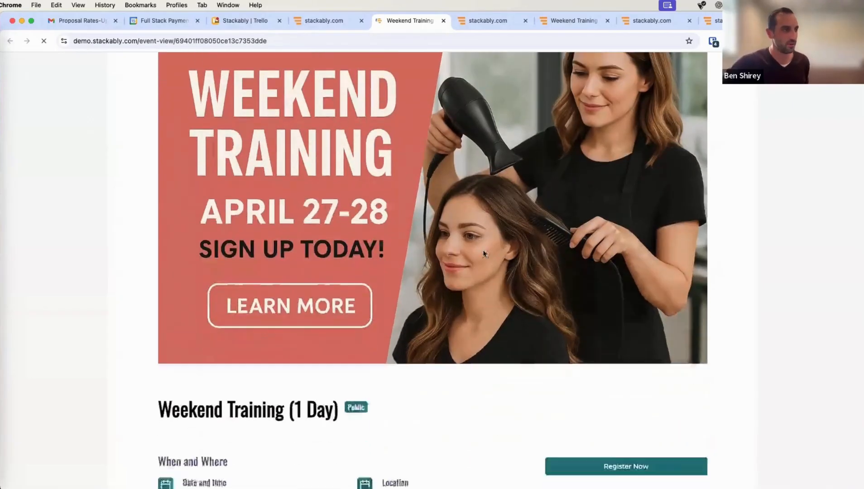
scroll(566, 167, down, 2)
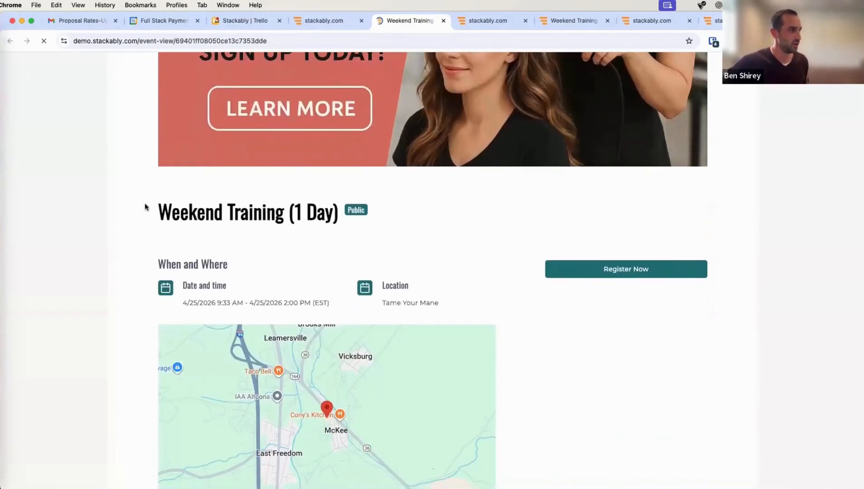
scroll(132, 331, down, 3)
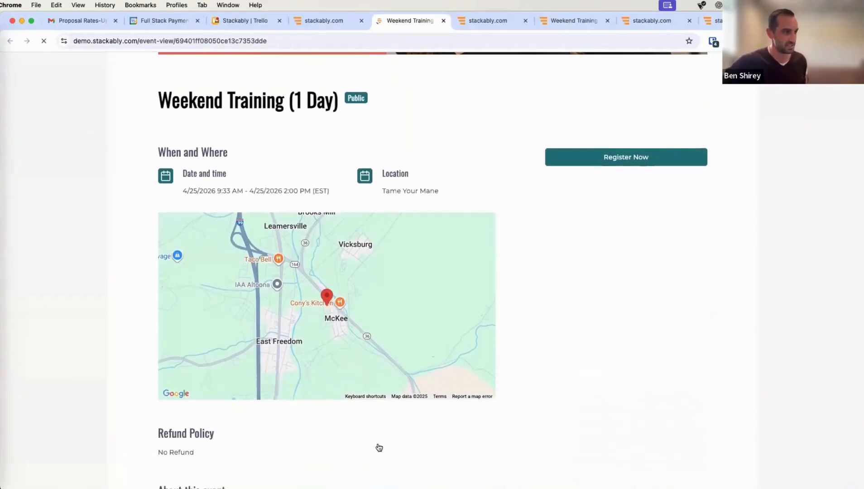
scroll(104, 337, down, 3)
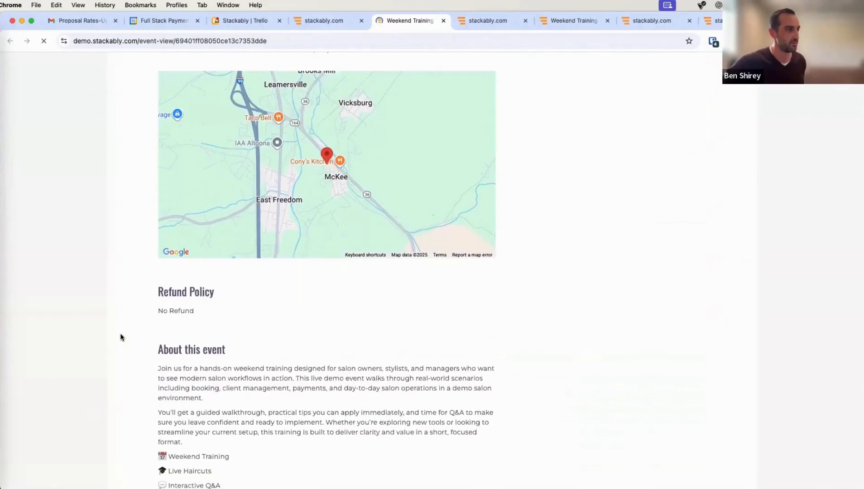
scroll(120, 337, up, 4)
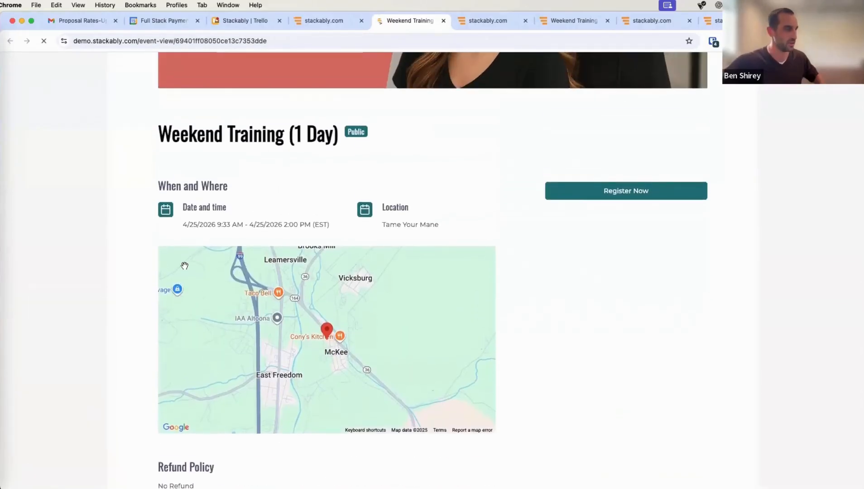
scroll(166, 243, up, 2)
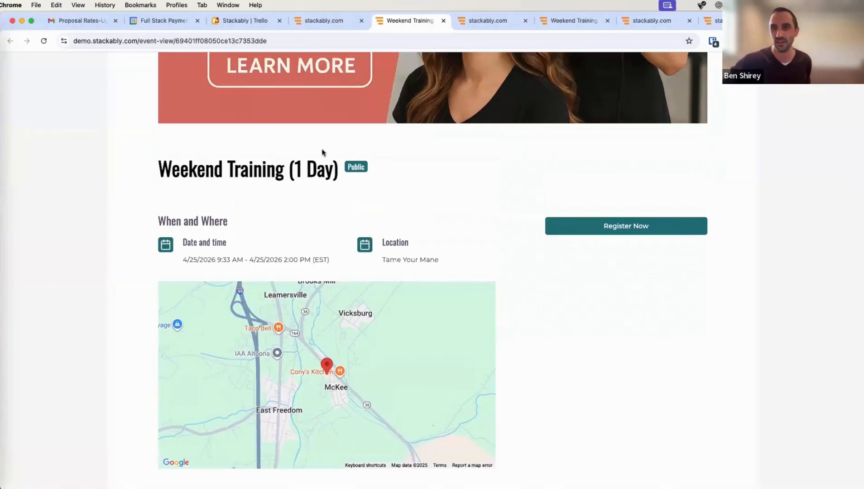
scroll(539, 250, down, 3)
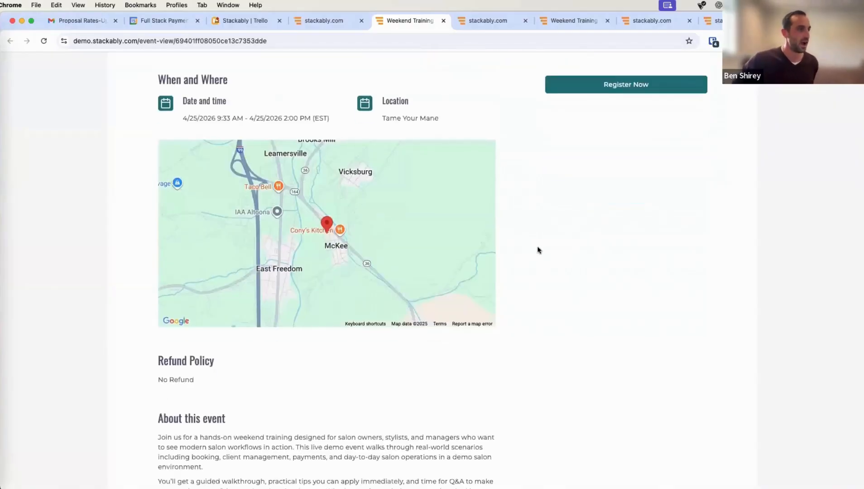
scroll(539, 250, up, 4)
click(557, 251)
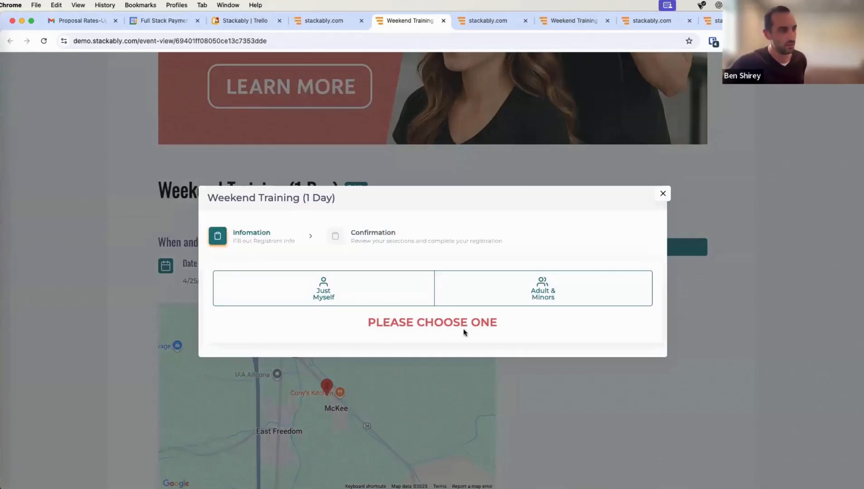
- Choose Just Myself and autofill the registrant's first name, last name and e-mail
click(321, 295)
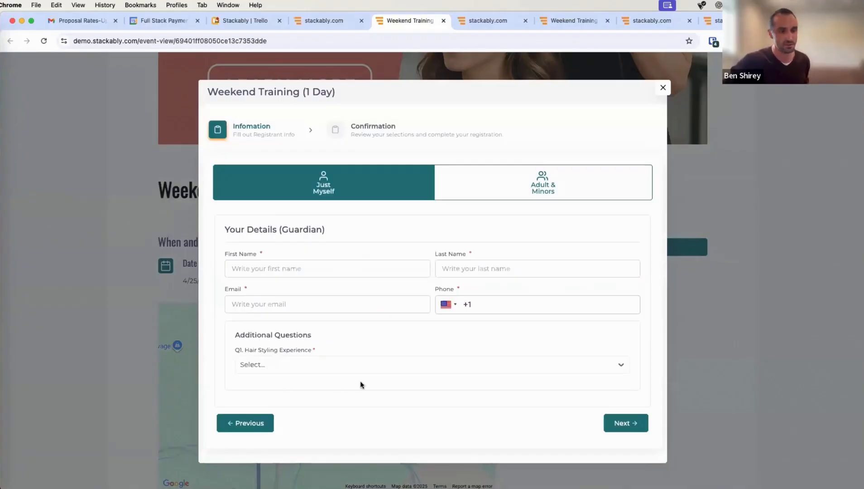
click(256, 268)
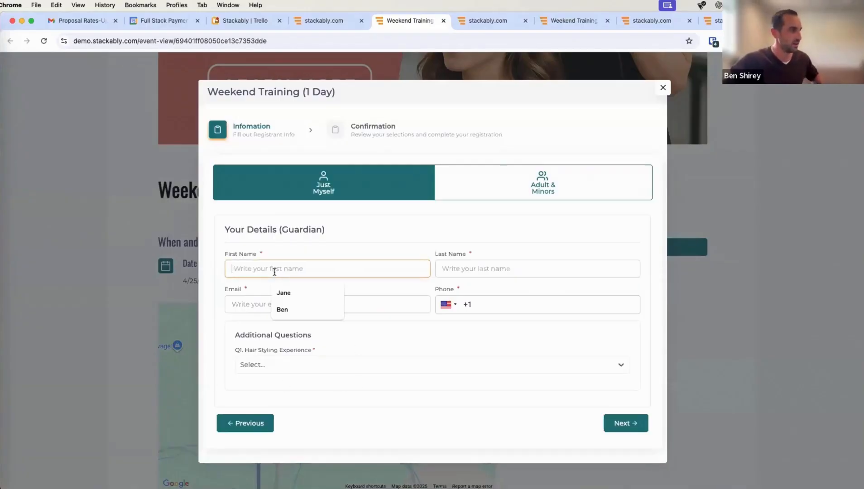
click(283, 310)
click(508, 274)
click(511, 309)
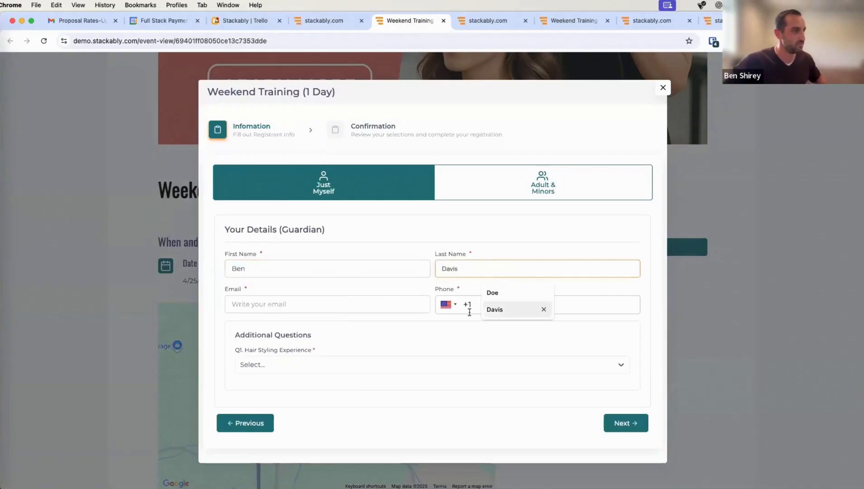
click(296, 304)
click(317, 344)
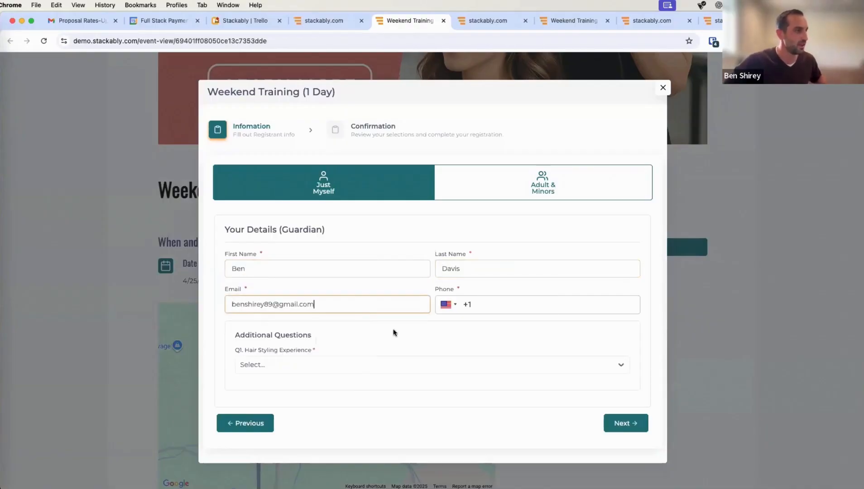
- Enter the registrant's phone number, select Intermediate hair styling experience, and go to Confirmation
click(511, 302)
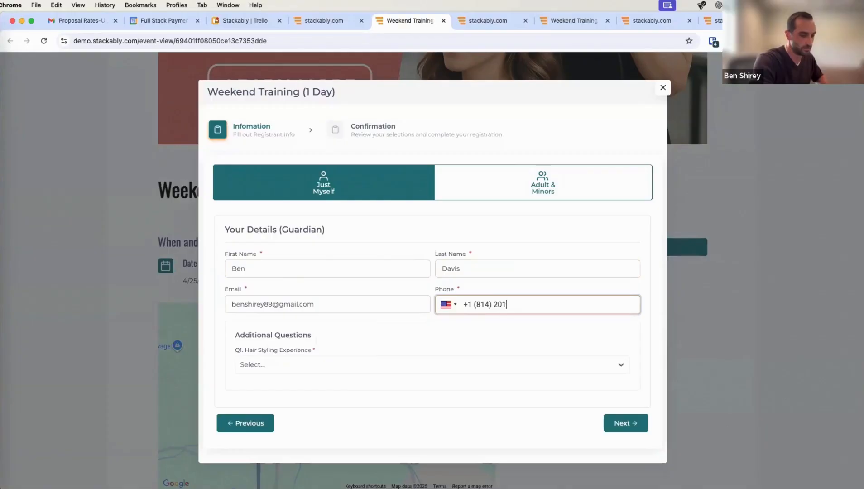
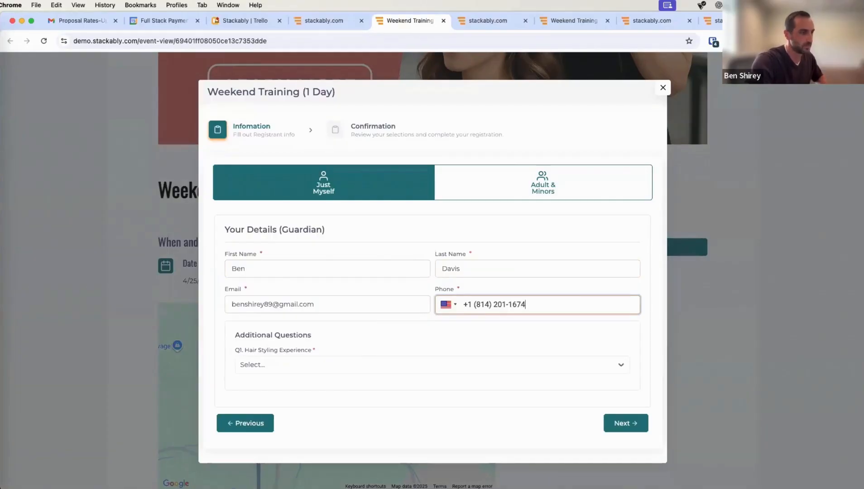
click(419, 366)
click(377, 404)
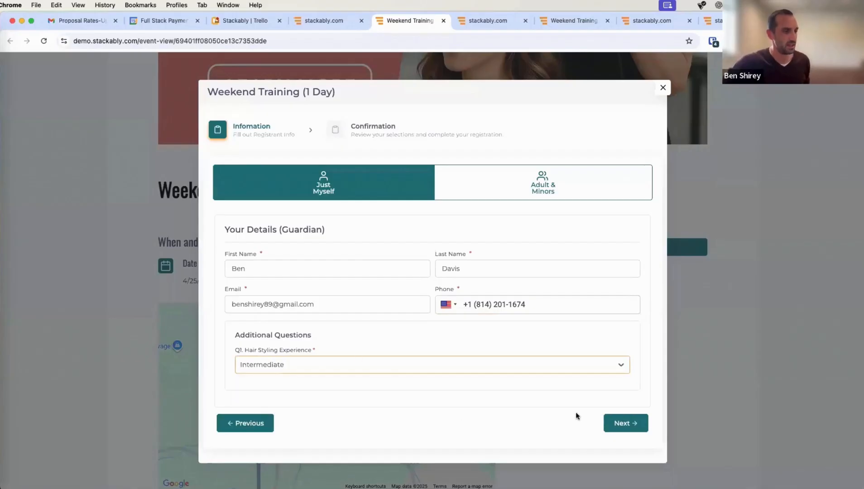
click(616, 423)
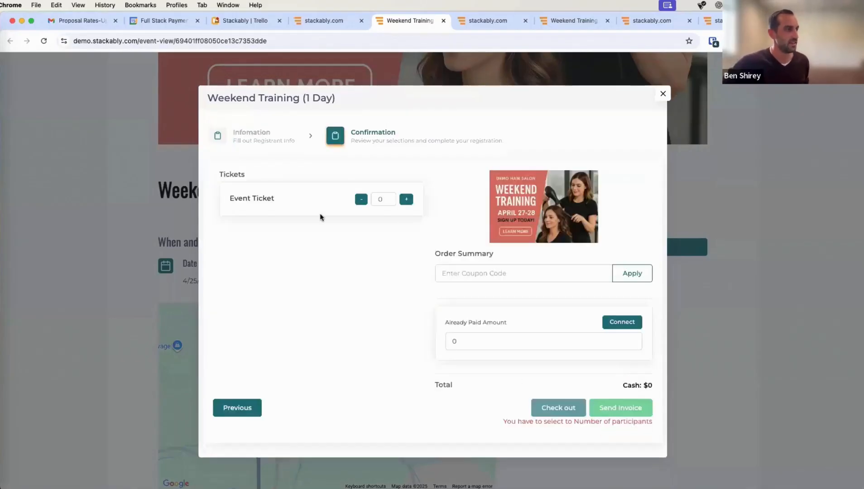
- Raise Event Tickets to 2 and apply coupon FREETRAINING, saving $170 for a $0 total
click(407, 199)
click(406, 189)
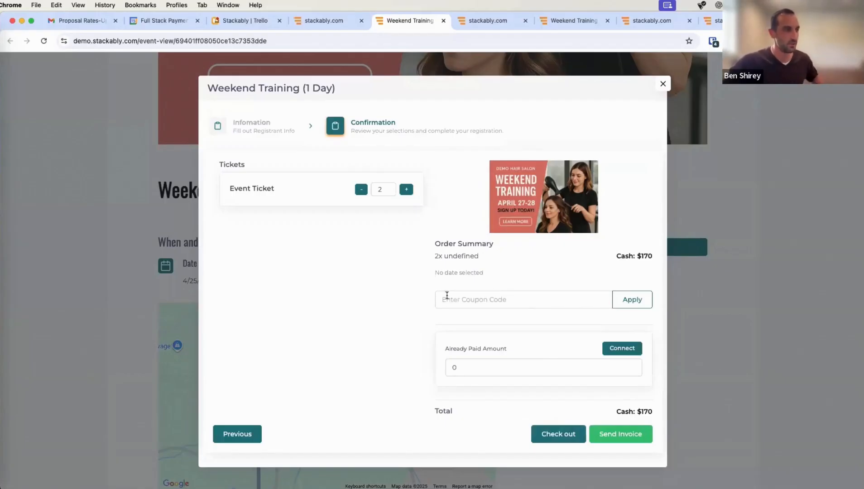
click(481, 299)
text(Free)
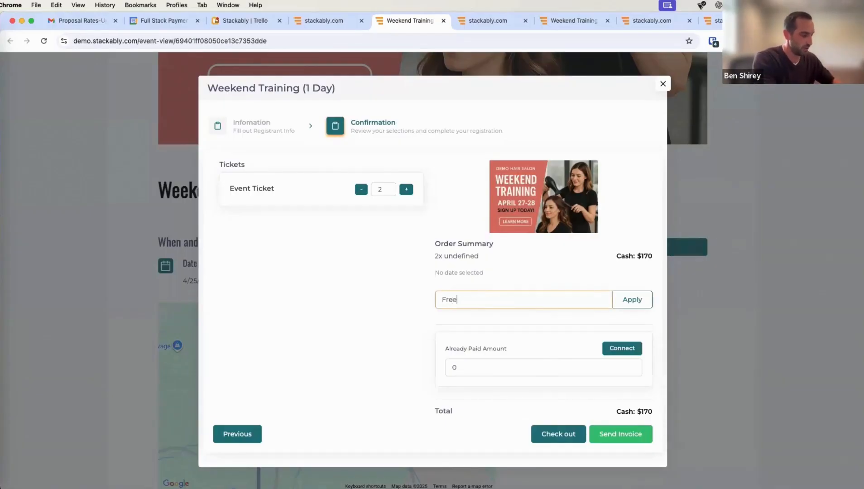
key(BackSpace)
key(BackSpace)
key(BackSpace)
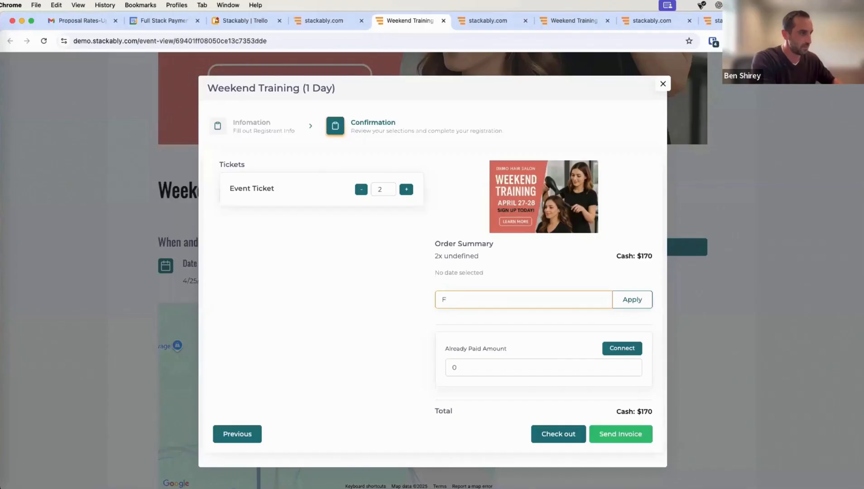
text(REETRAINING)
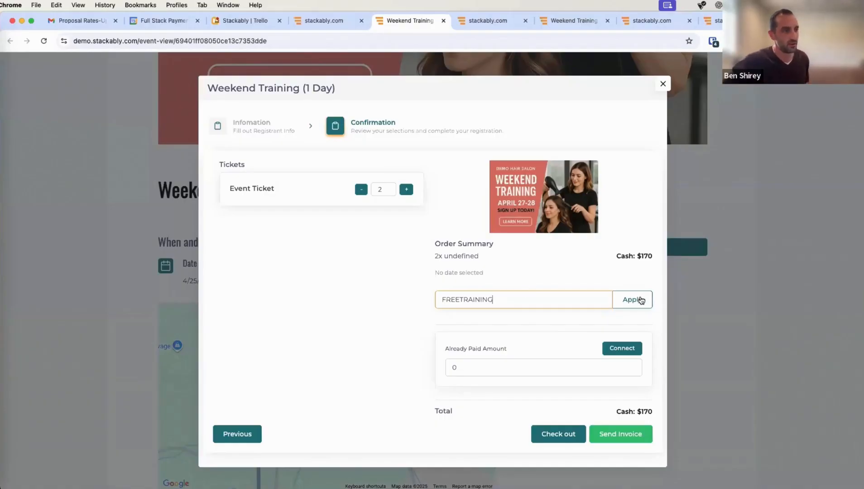
click(639, 300)
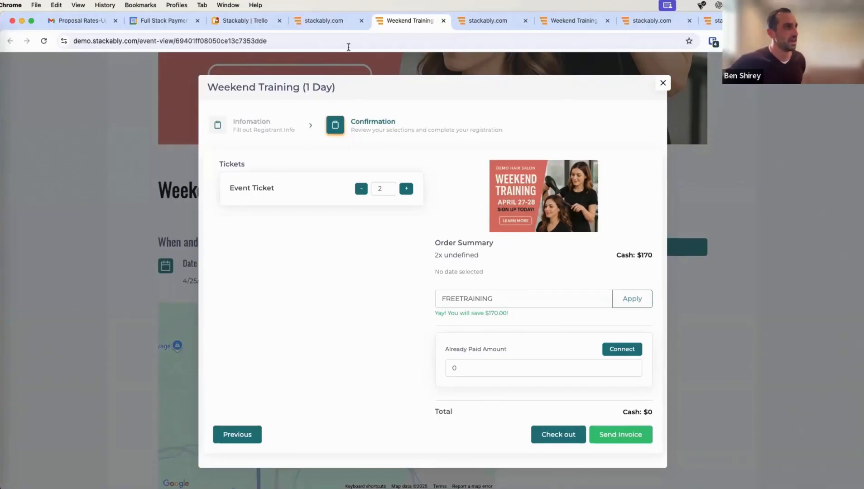
click(324, 21)
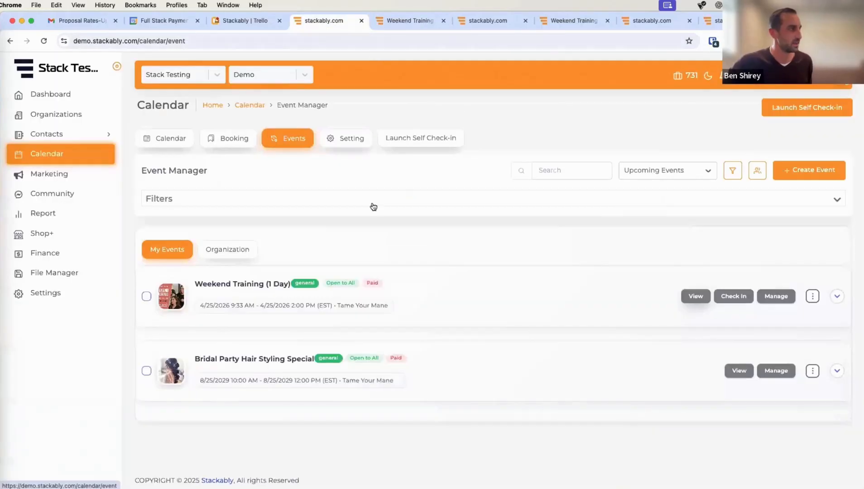
click(43, 234)
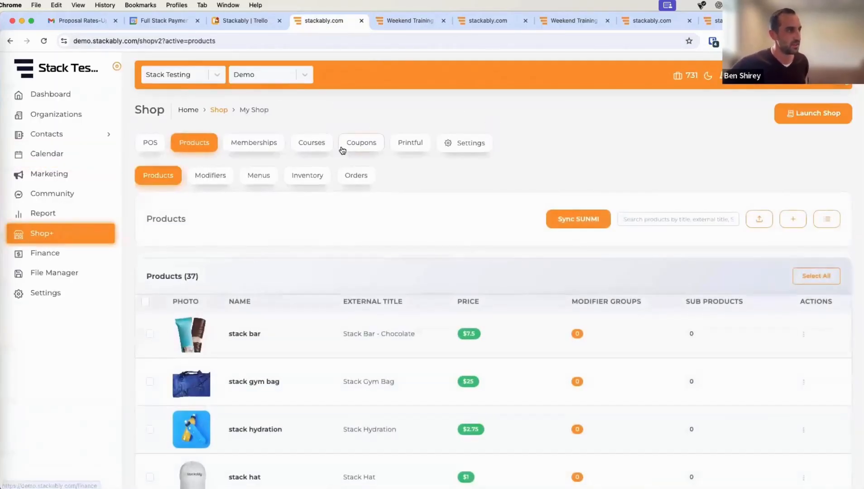
click(351, 143)
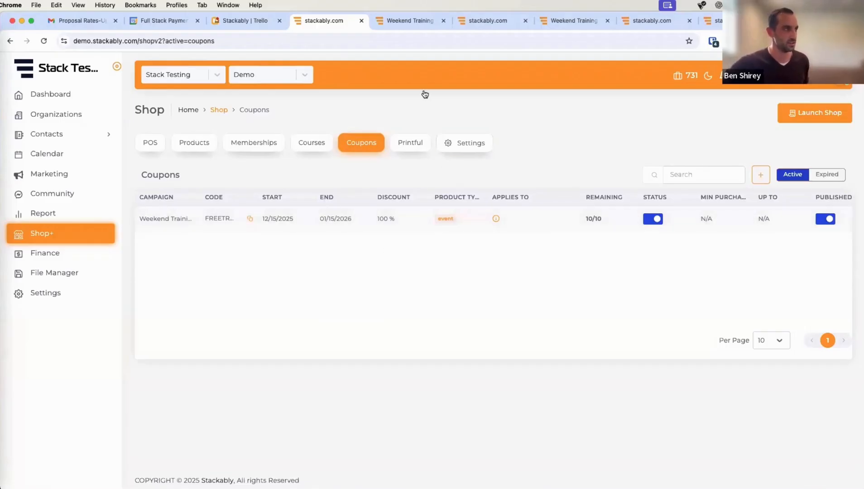
click(400, 16)
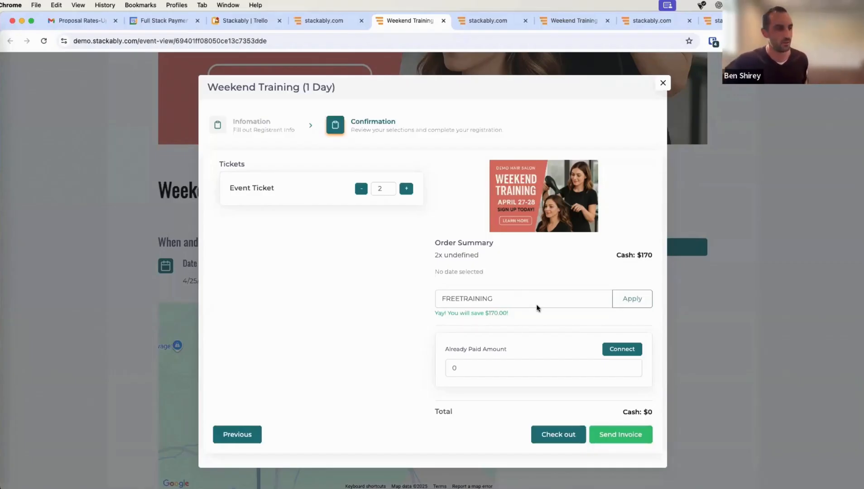
- Check out the $0 order, then open Weekend Training (1 Day)'s dashboard from Calendar > Events
click(558, 438)
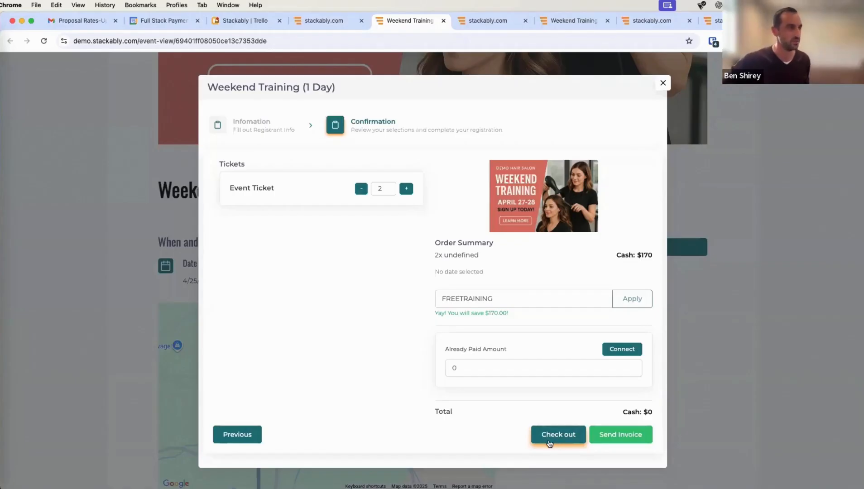
click(316, 21)
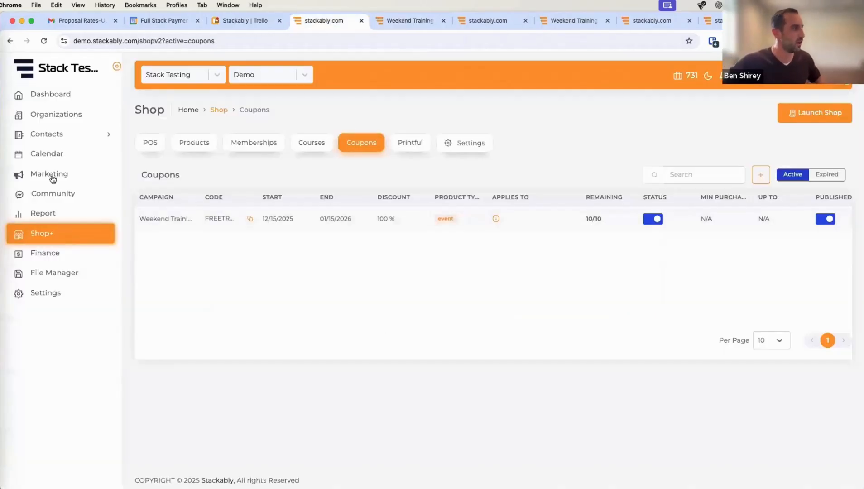
click(50, 154)
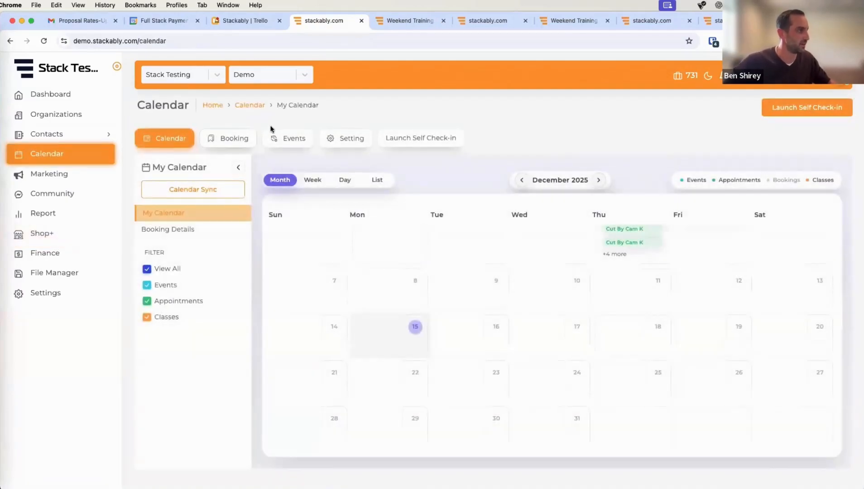
click(292, 138)
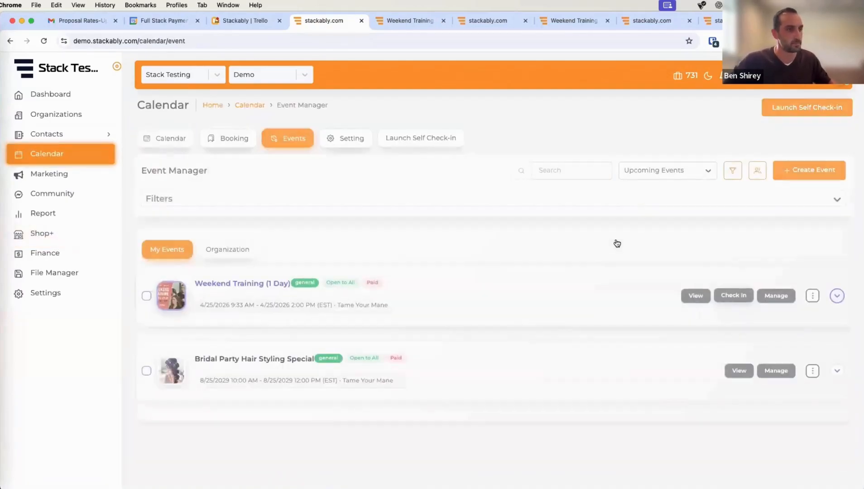
click(776, 295)
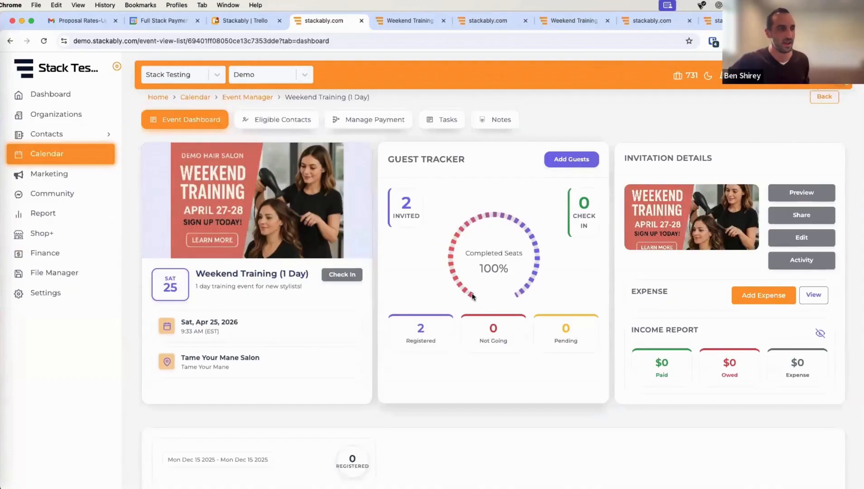
scroll(589, 308, down, 3)
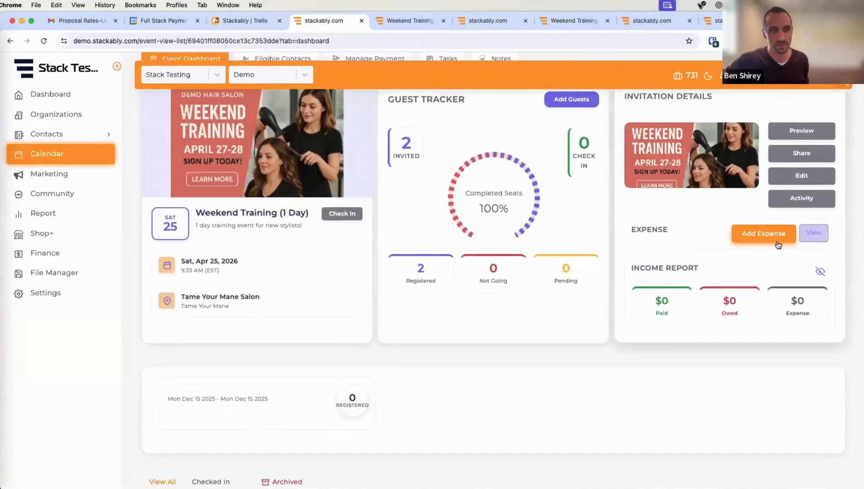
scroll(702, 263, up, 1)
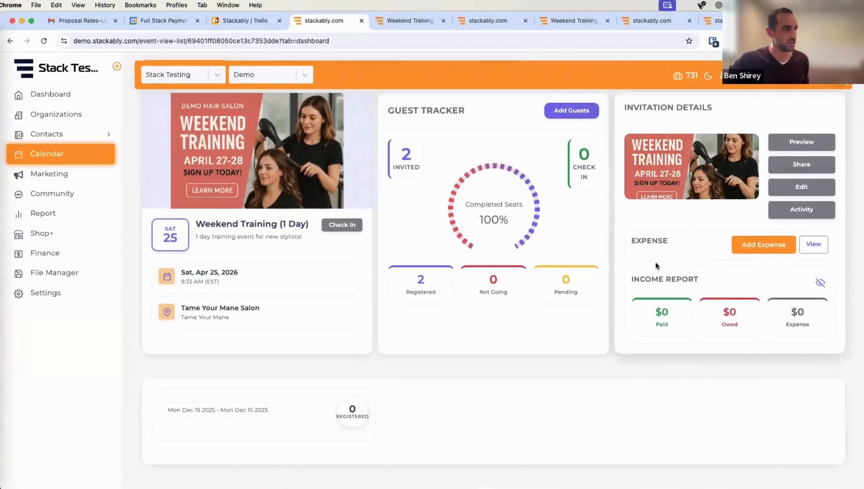
scroll(659, 337, down, 8)
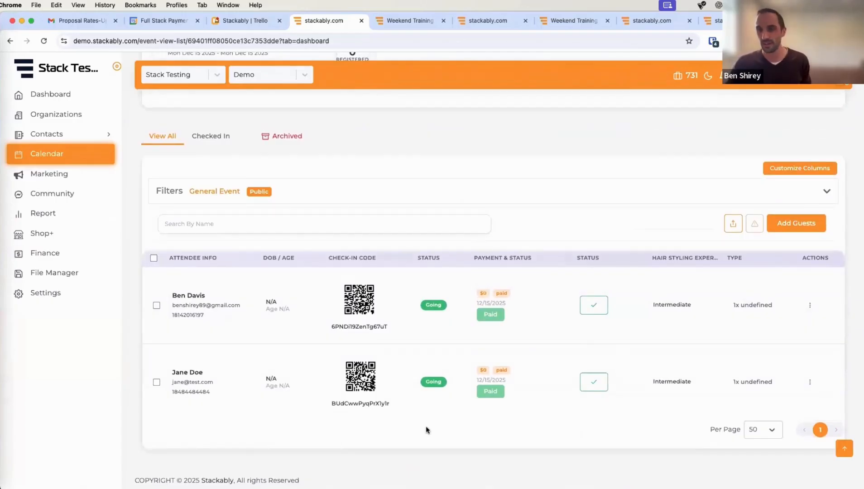
click(810, 305)
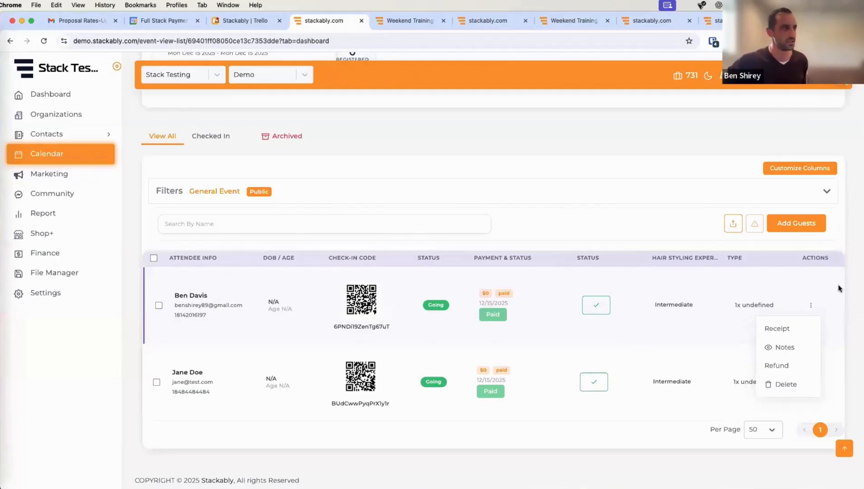
scroll(707, 289, up, 4)
scroll(703, 289, up, 5)
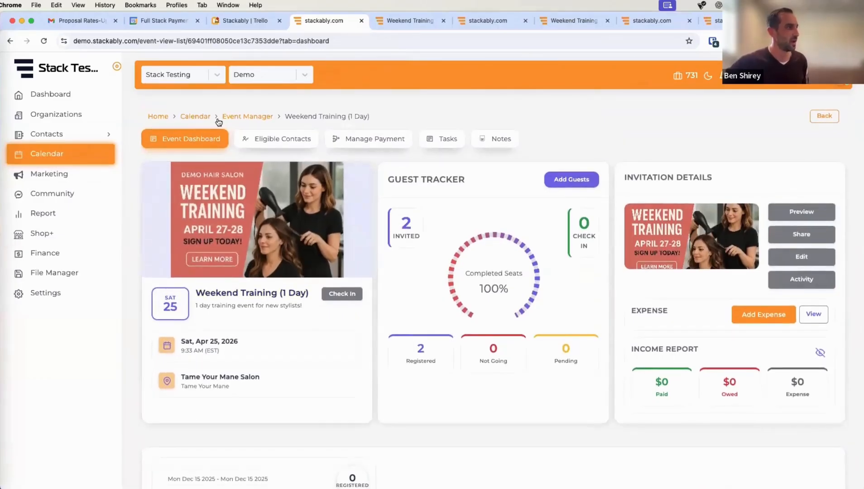
- Revisit the Calendar event list, then view the Weekend Training $0 payment success page
click(195, 117)
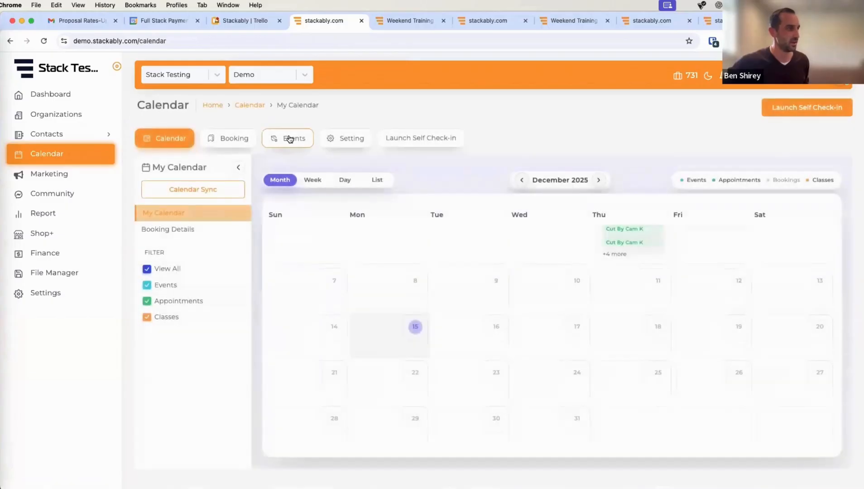
click(286, 139)
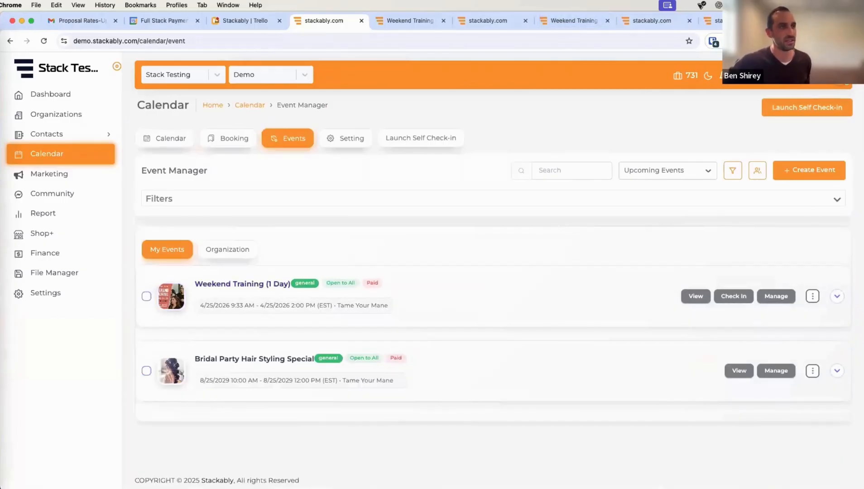
click(711, 20)
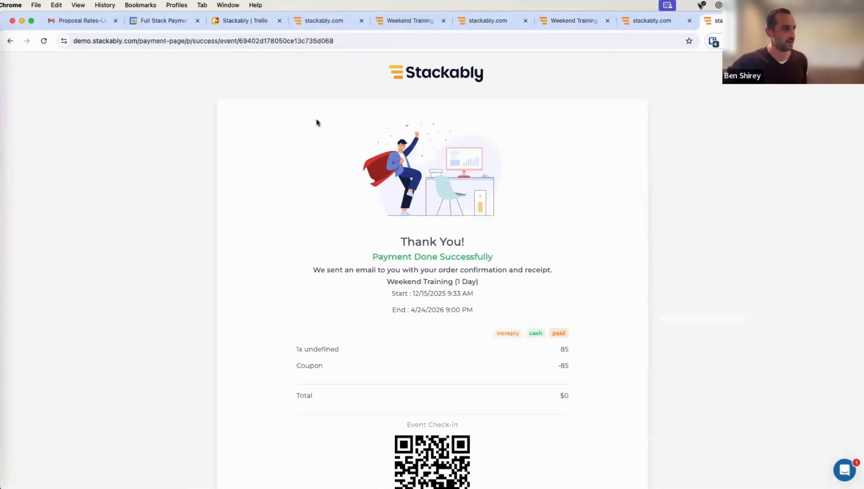
- Review the success page, then return to the Event Manager list of upcoming events
scroll(316, 122, down, 5)
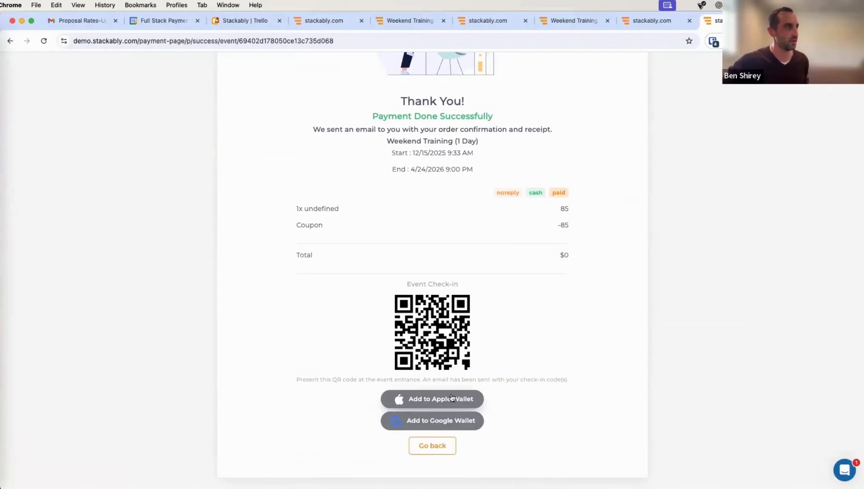
scroll(272, 96, up, 5)
click(320, 20)
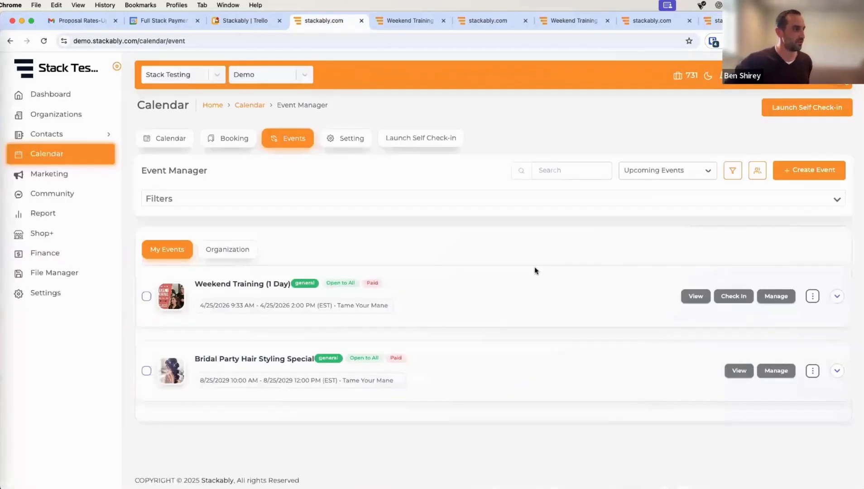